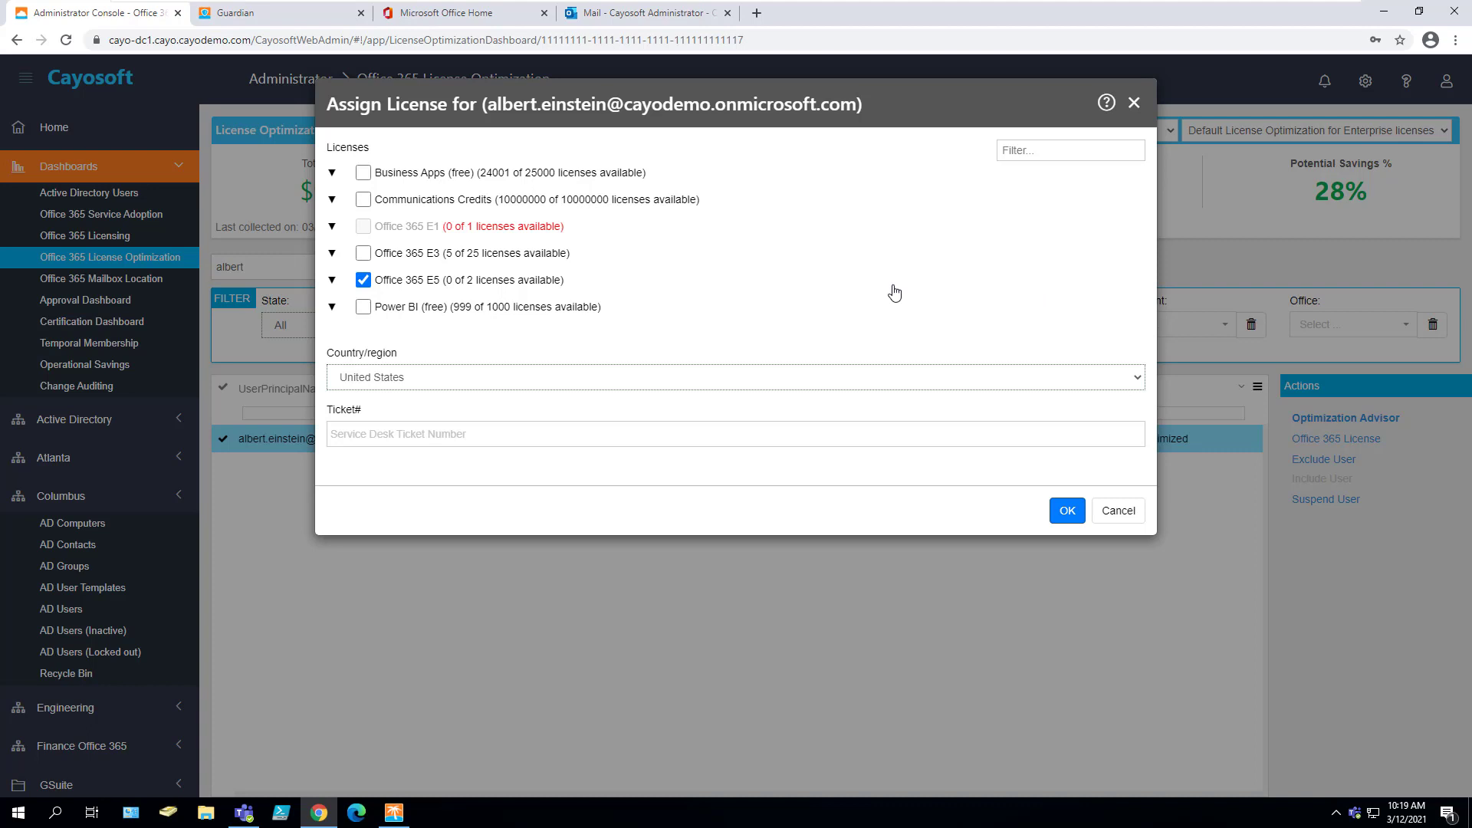
Step: Examine the service plans under Office 365 E5 in the user's license assignment, and close it without applying changes
left_click(332, 280)
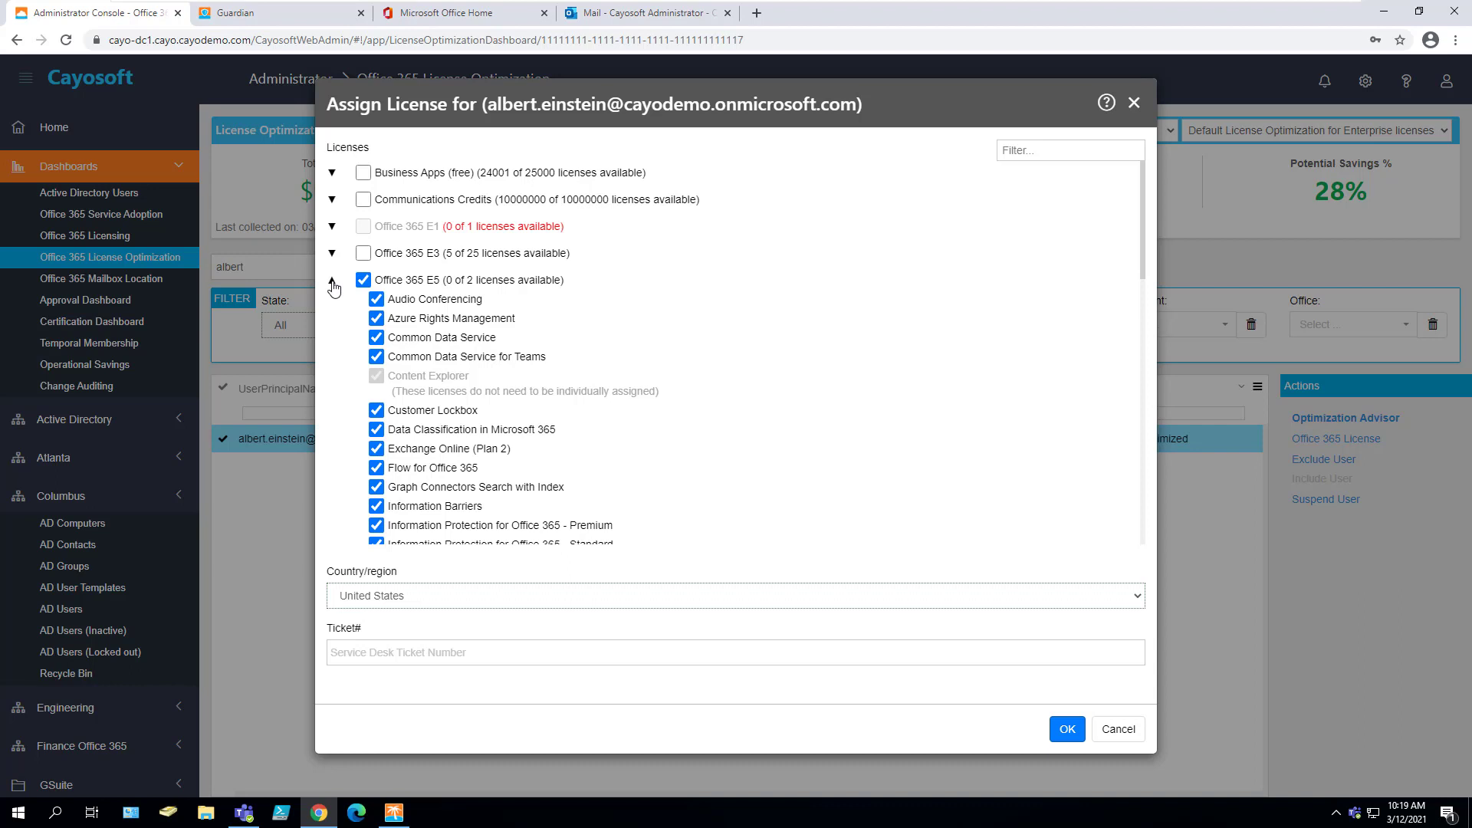
left_click(332, 280)
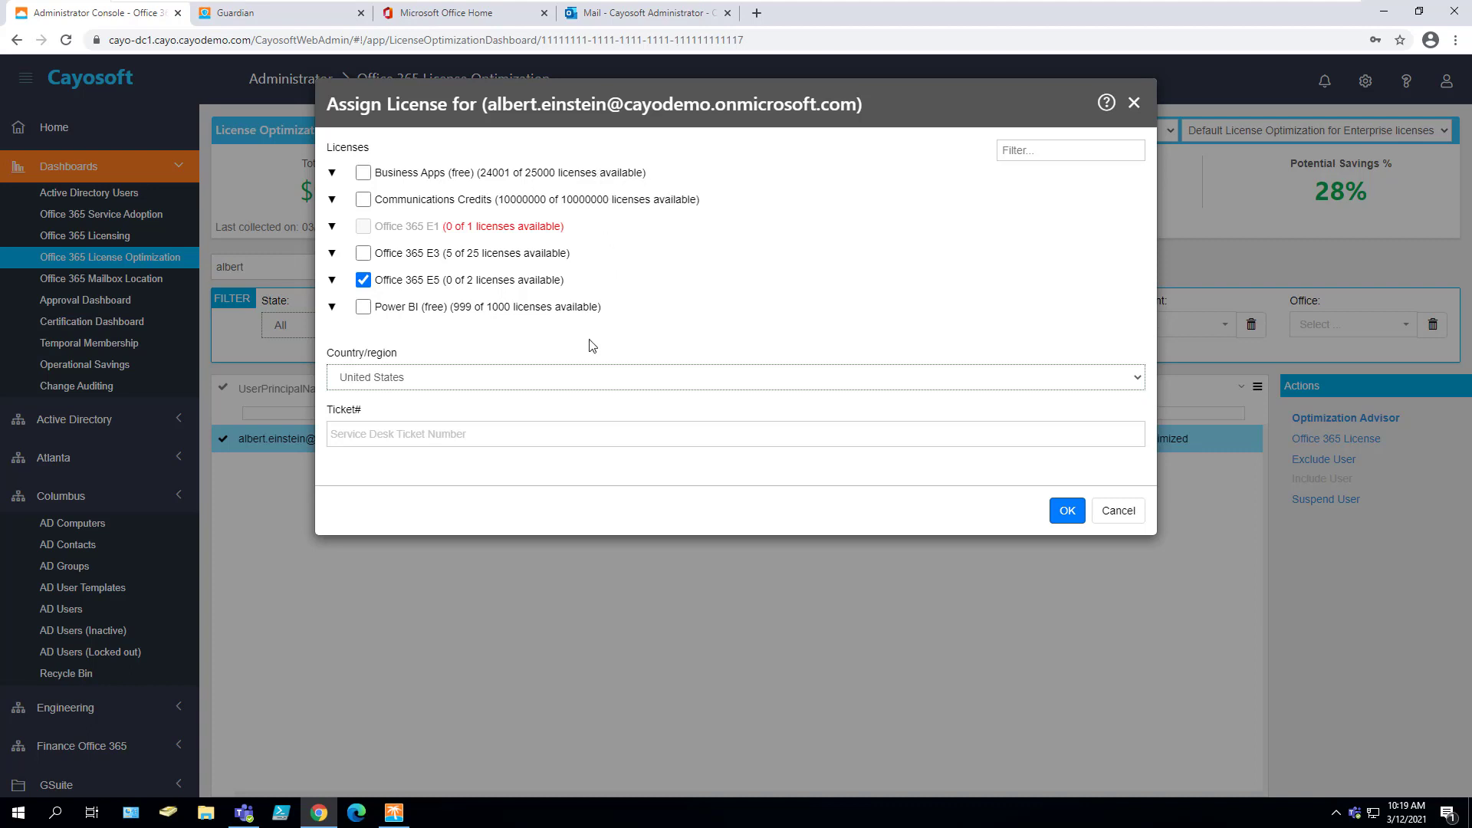
left_click(331, 281)
left_click(331, 282)
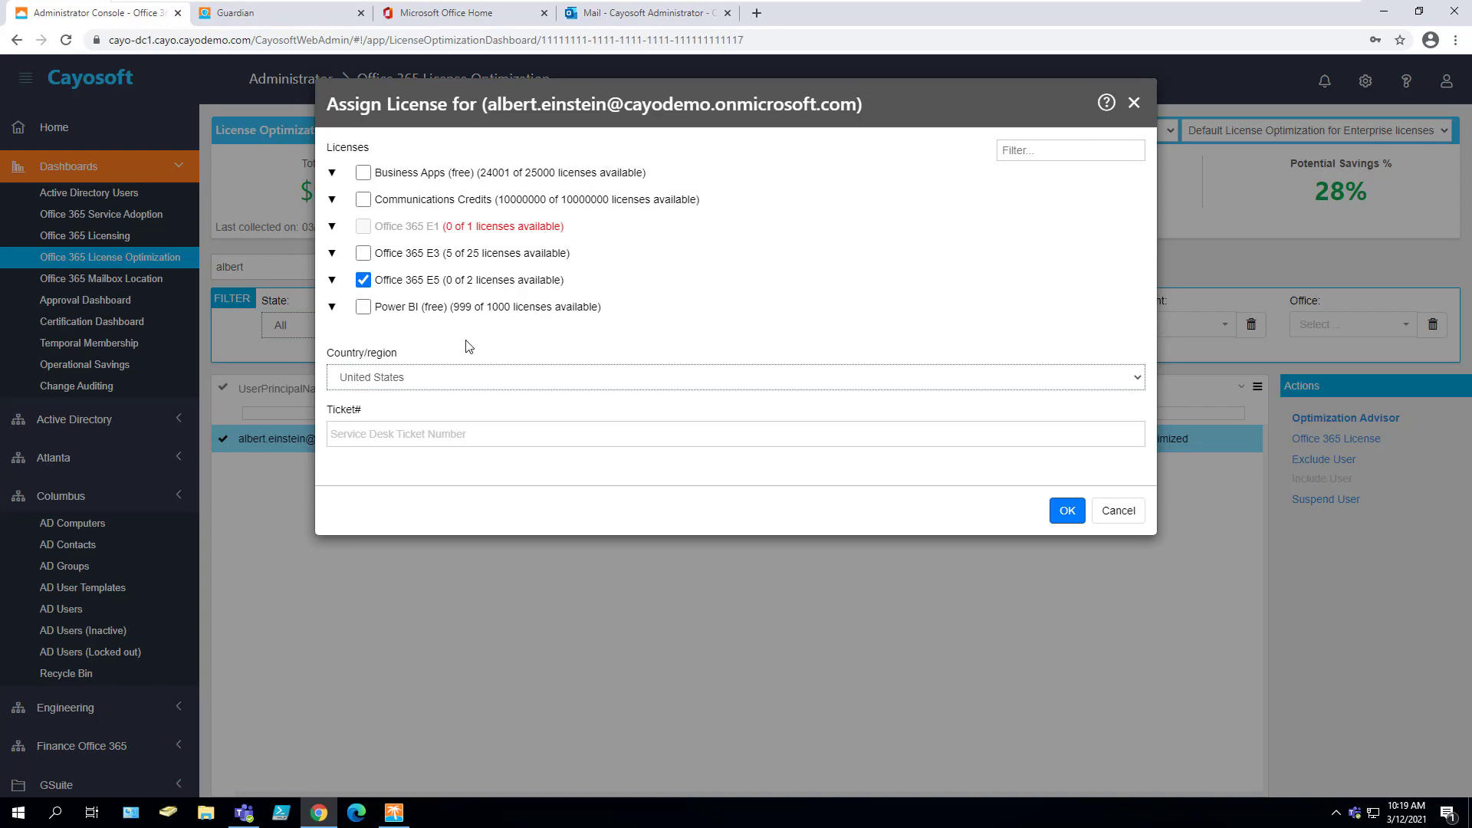
left_click(1118, 511)
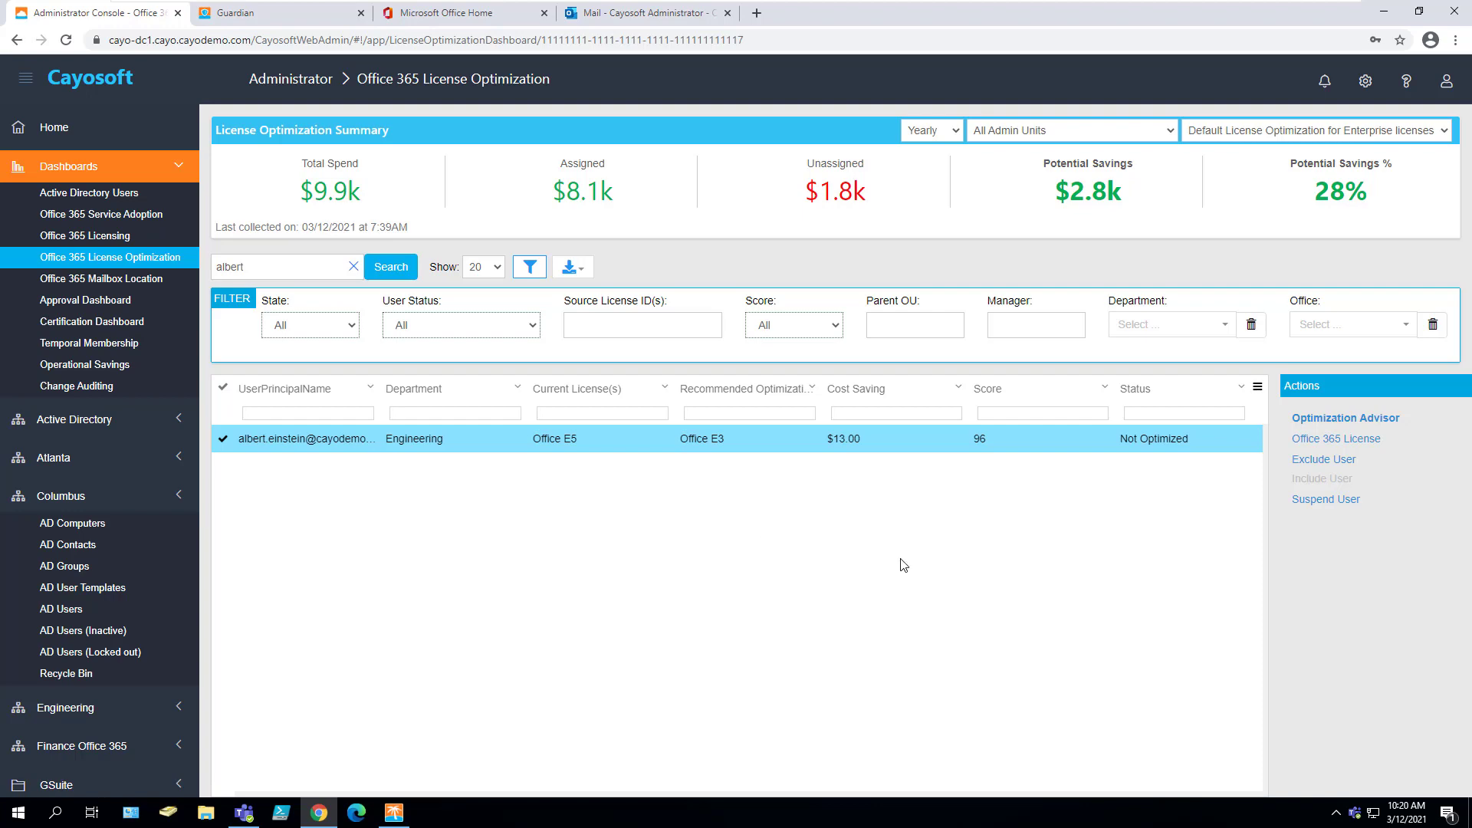
Step: Review the Optimization Advisor's details for the selected user's license, and close them without applying a license
left_click(1313, 421)
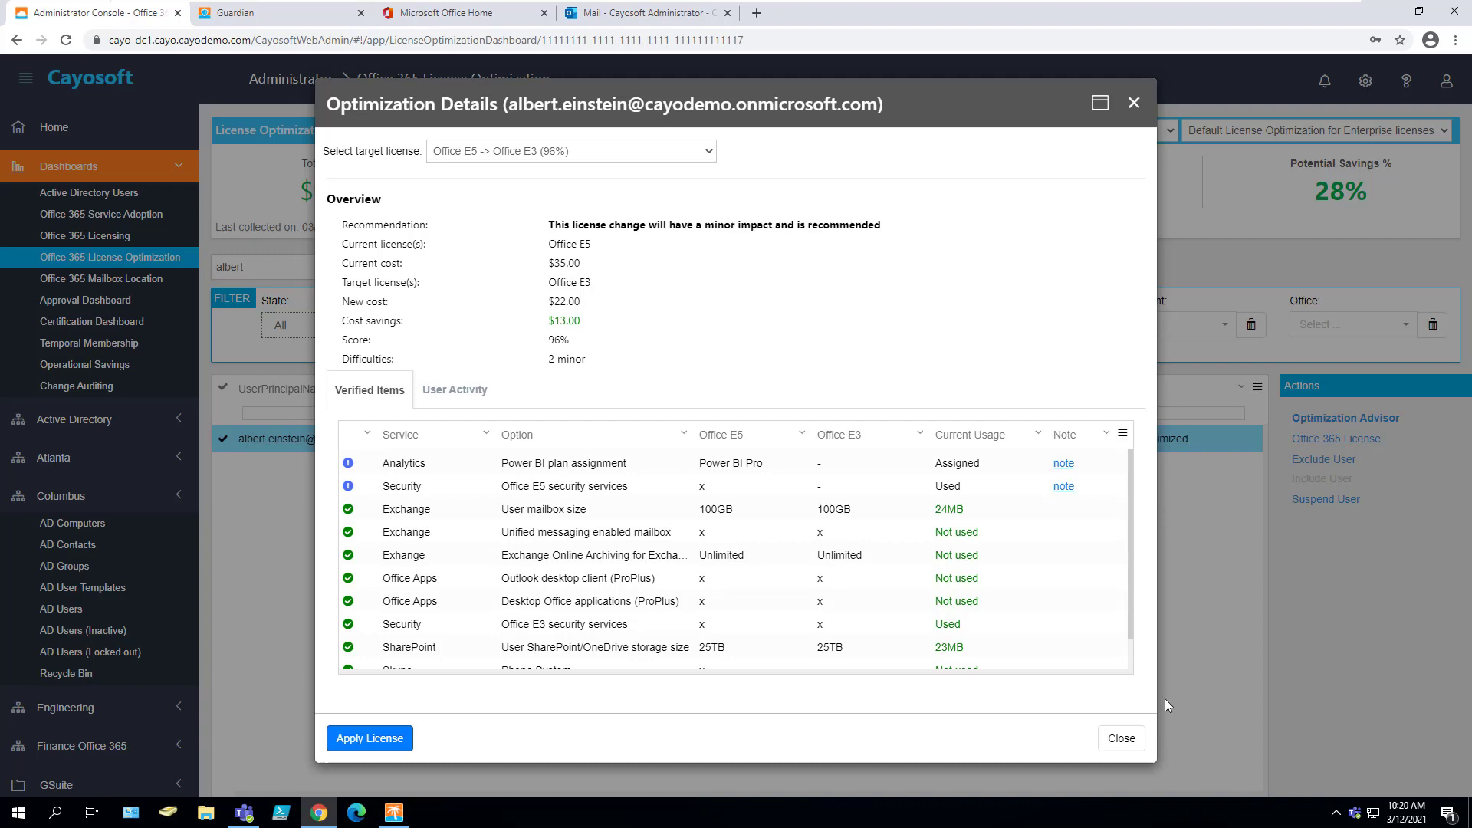
left_click(1121, 738)
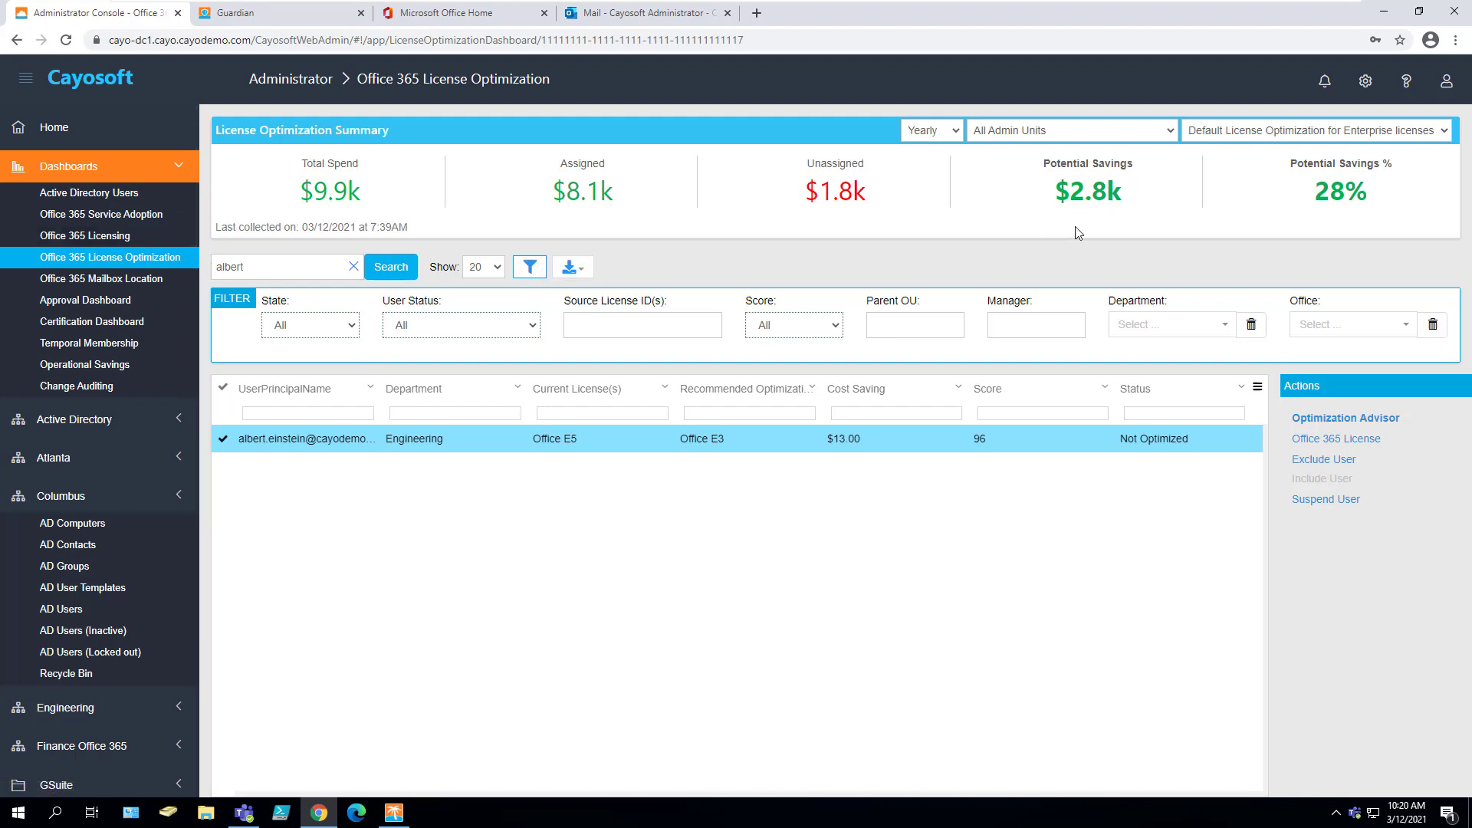
Step: Check the admin unit choices of the optimization summary and open the Office 365 Licensing dashboard
left_click(1176, 135)
left_click(1176, 135)
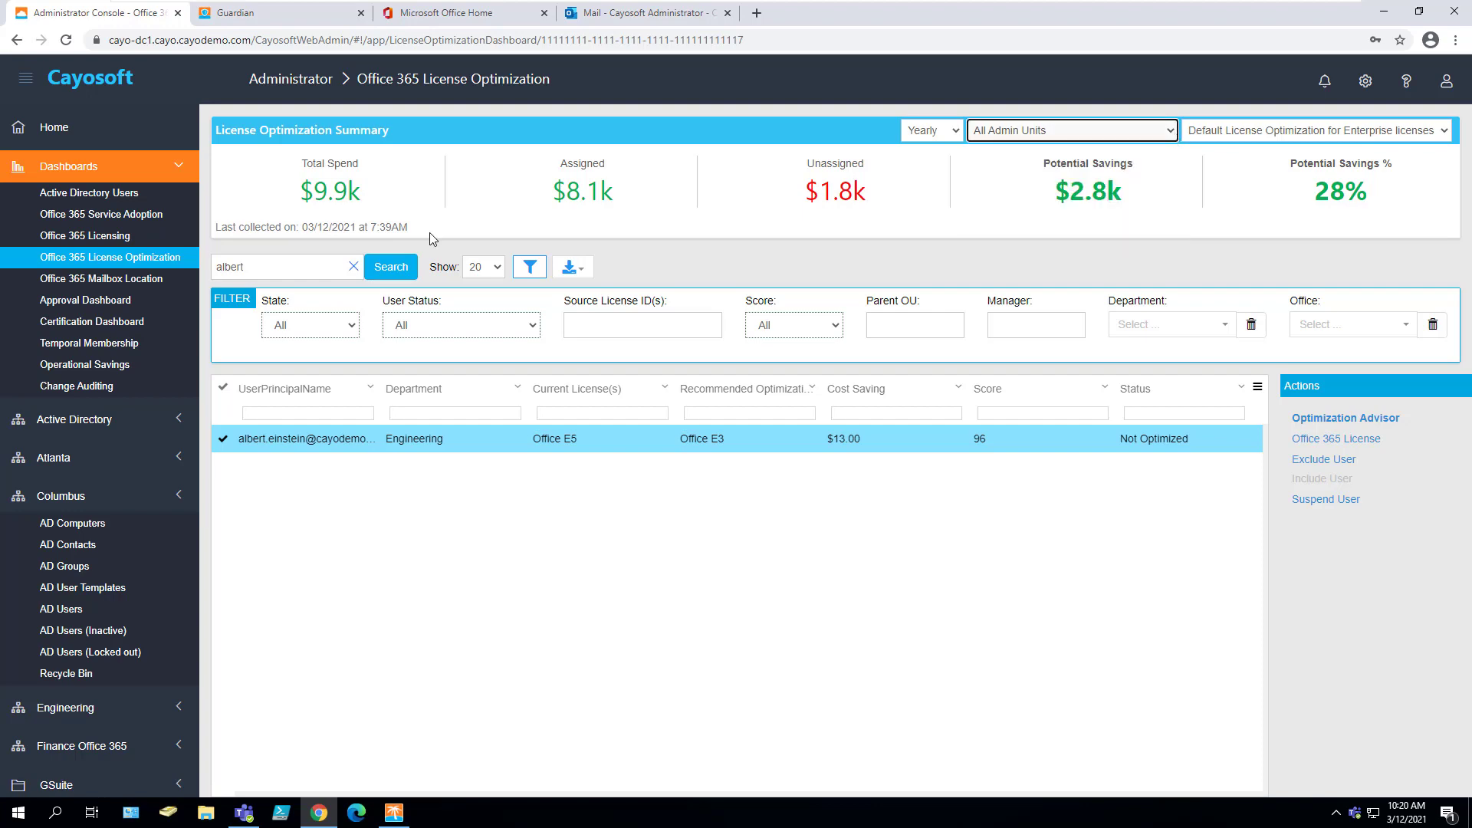
left_click(132, 241)
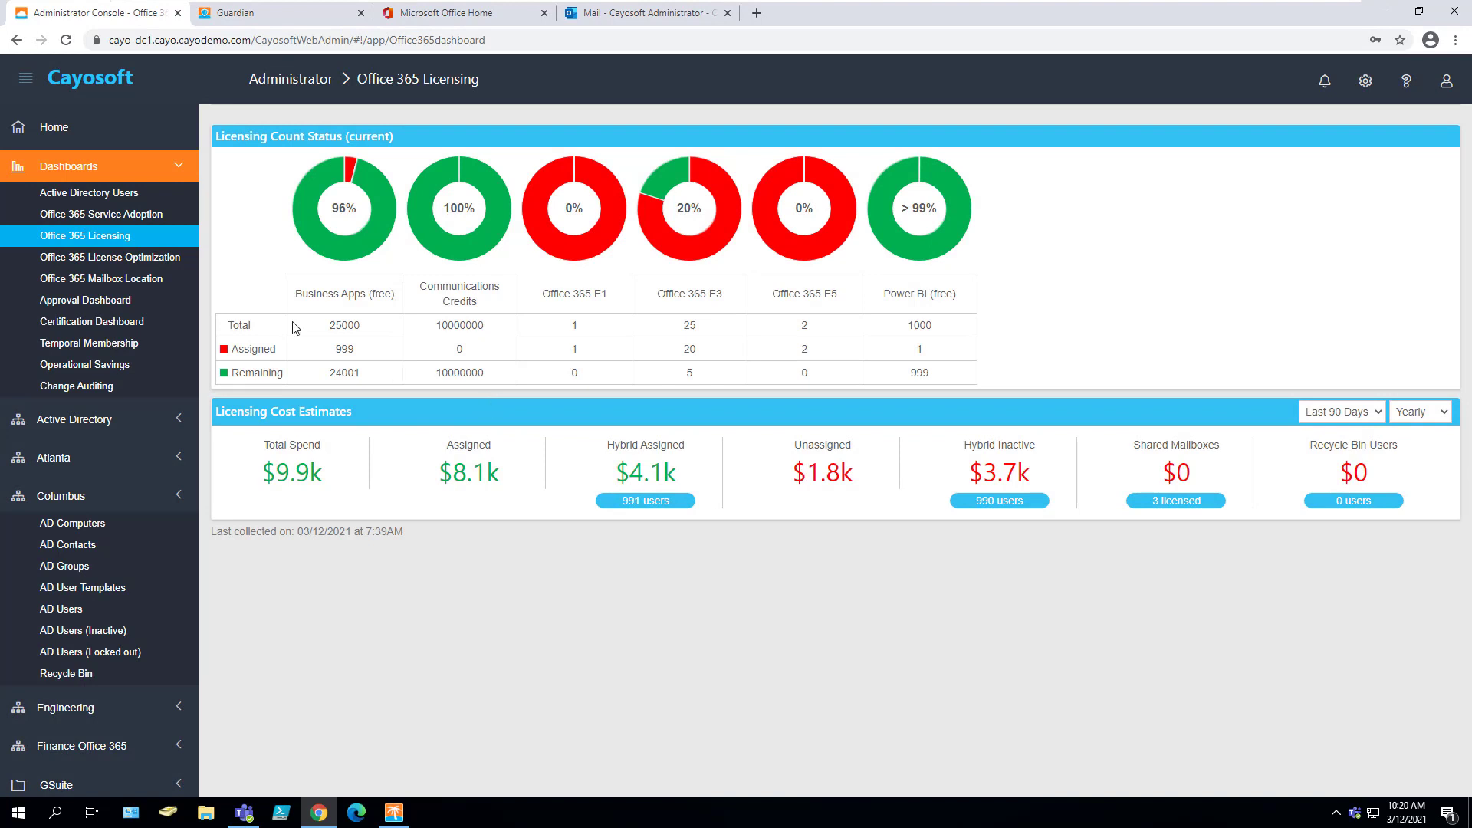
Step: Search Columbus AD Users with the retained search term and select the first matching Engineering user
left_click(154, 169)
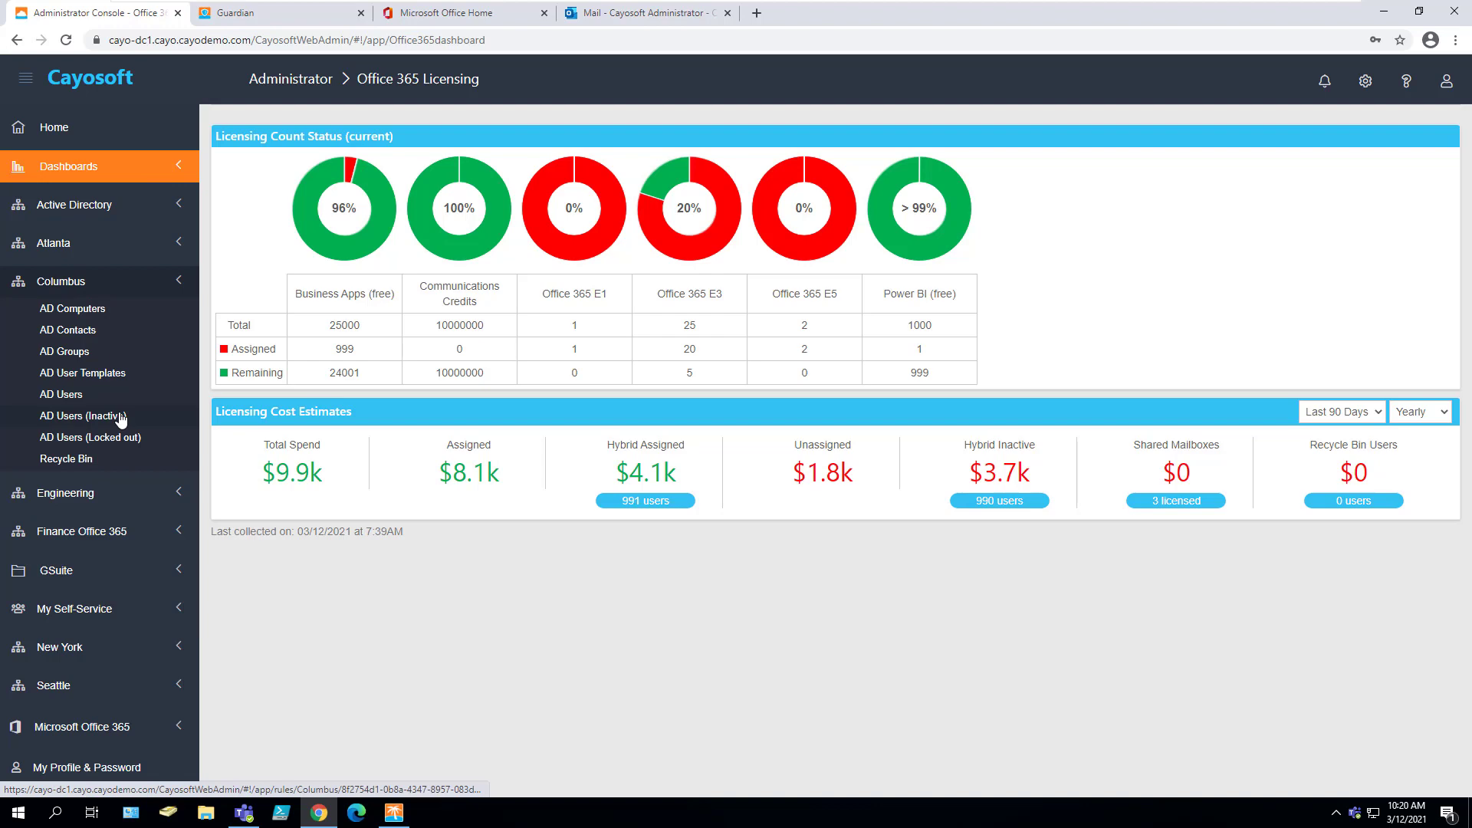
left_click(73, 395)
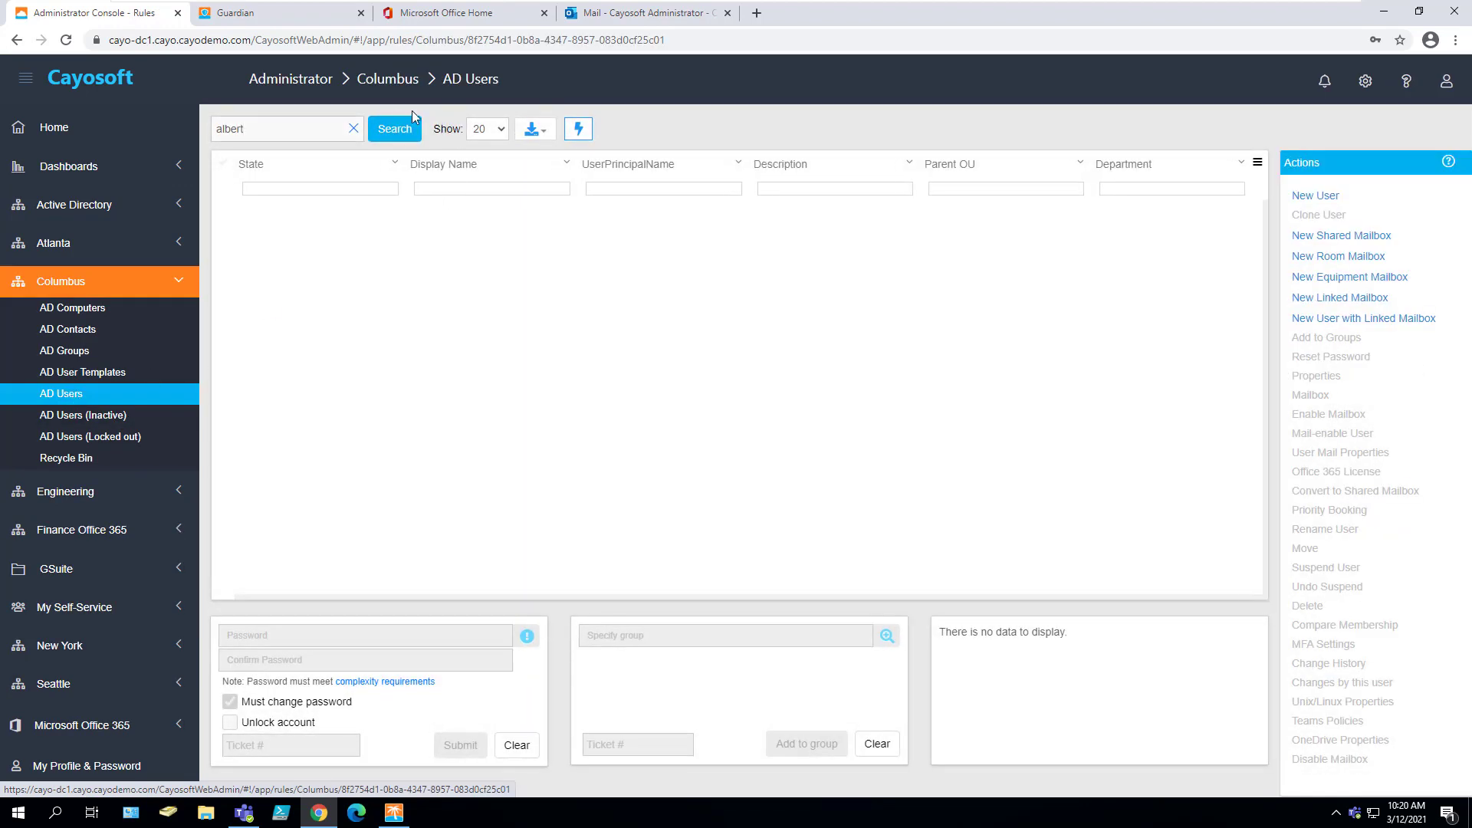
left_click(391, 128)
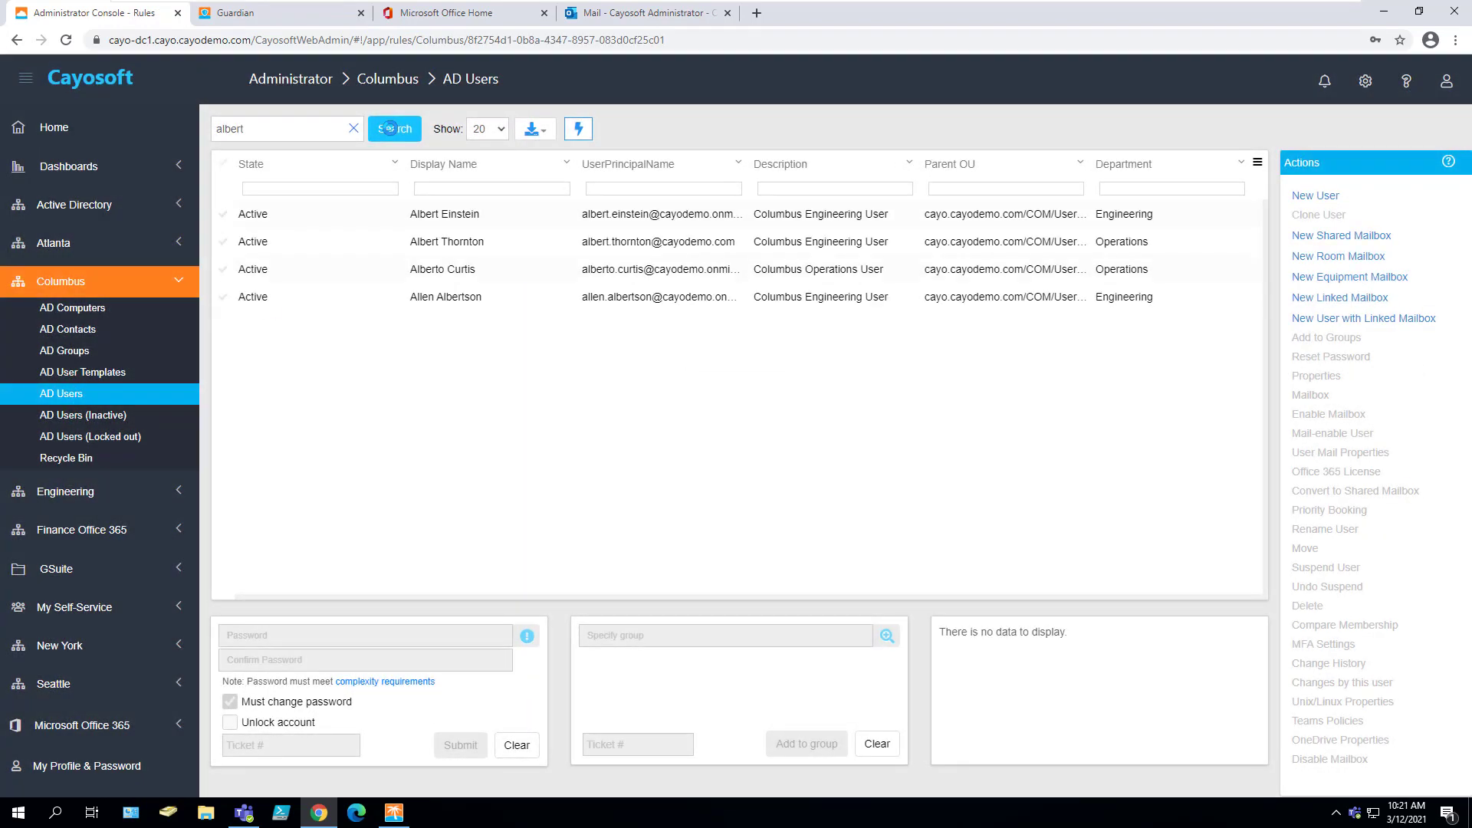
left_click(399, 224)
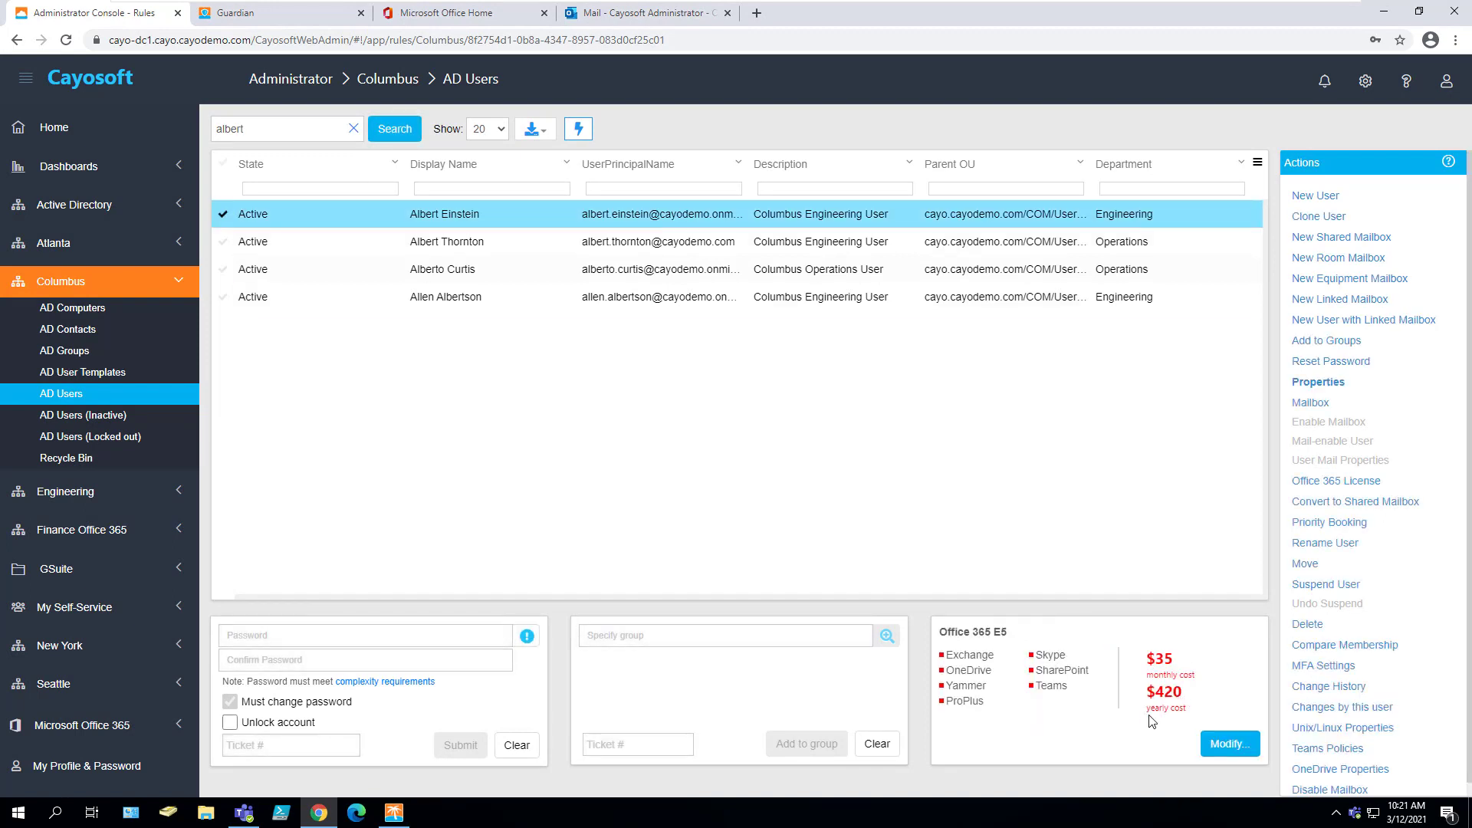
Step: Examine the Office 365 licenses assignable to the selected Columbus user, including the E5 service plans, and cancel without changes
left_click(1331, 481)
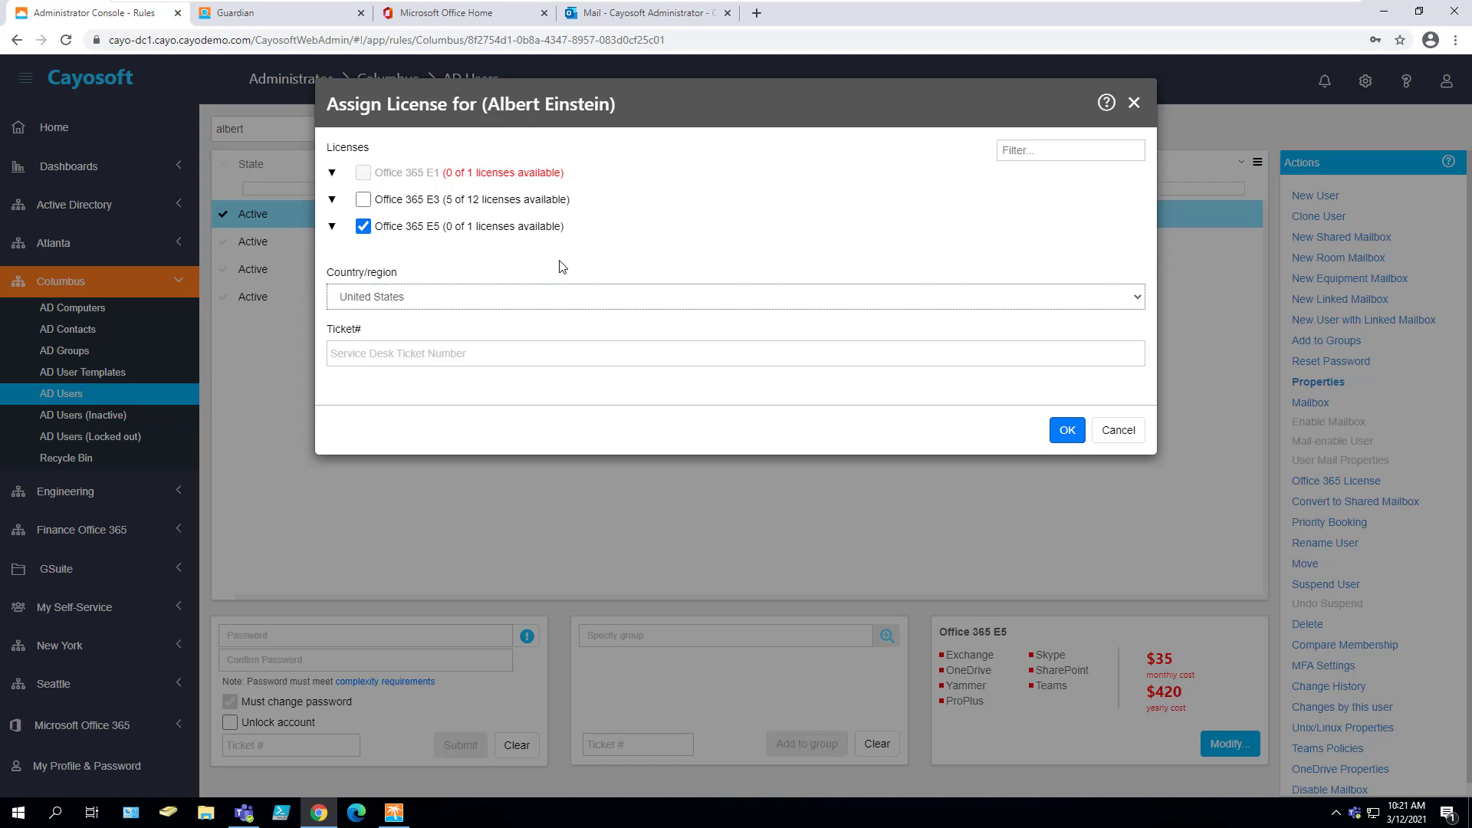
left_click(332, 228)
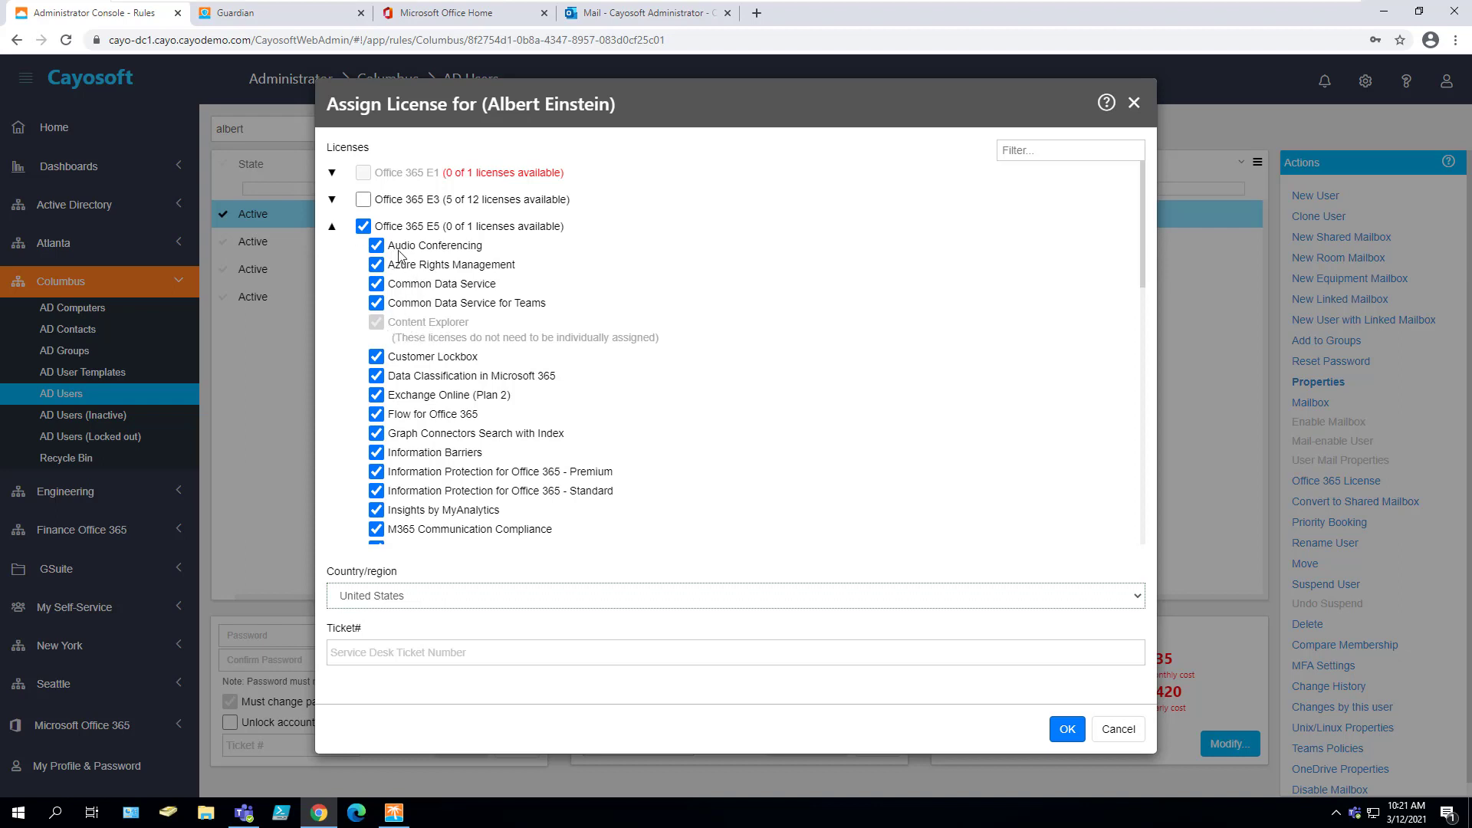
left_click(332, 228)
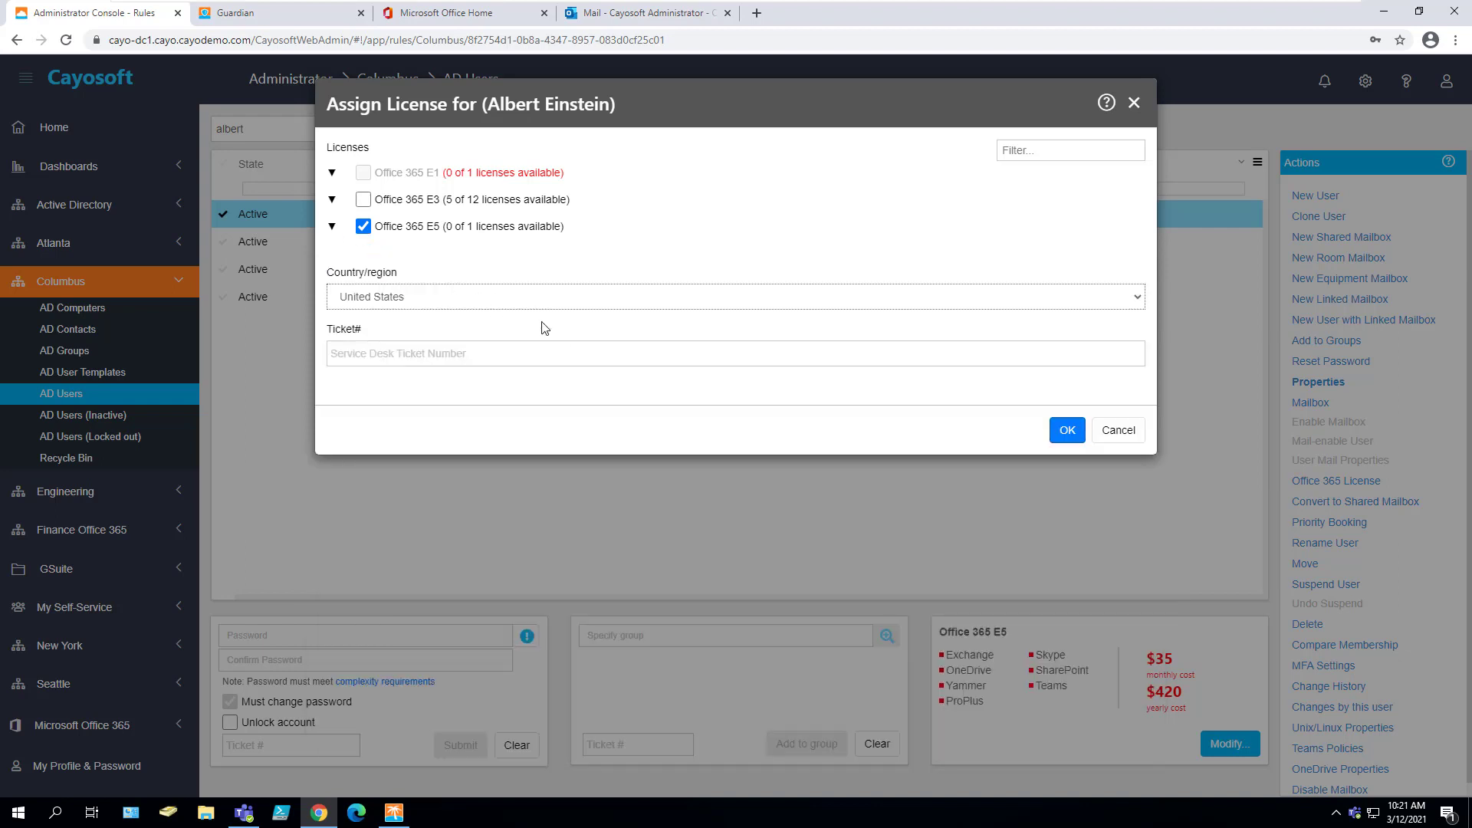
left_click(1132, 438)
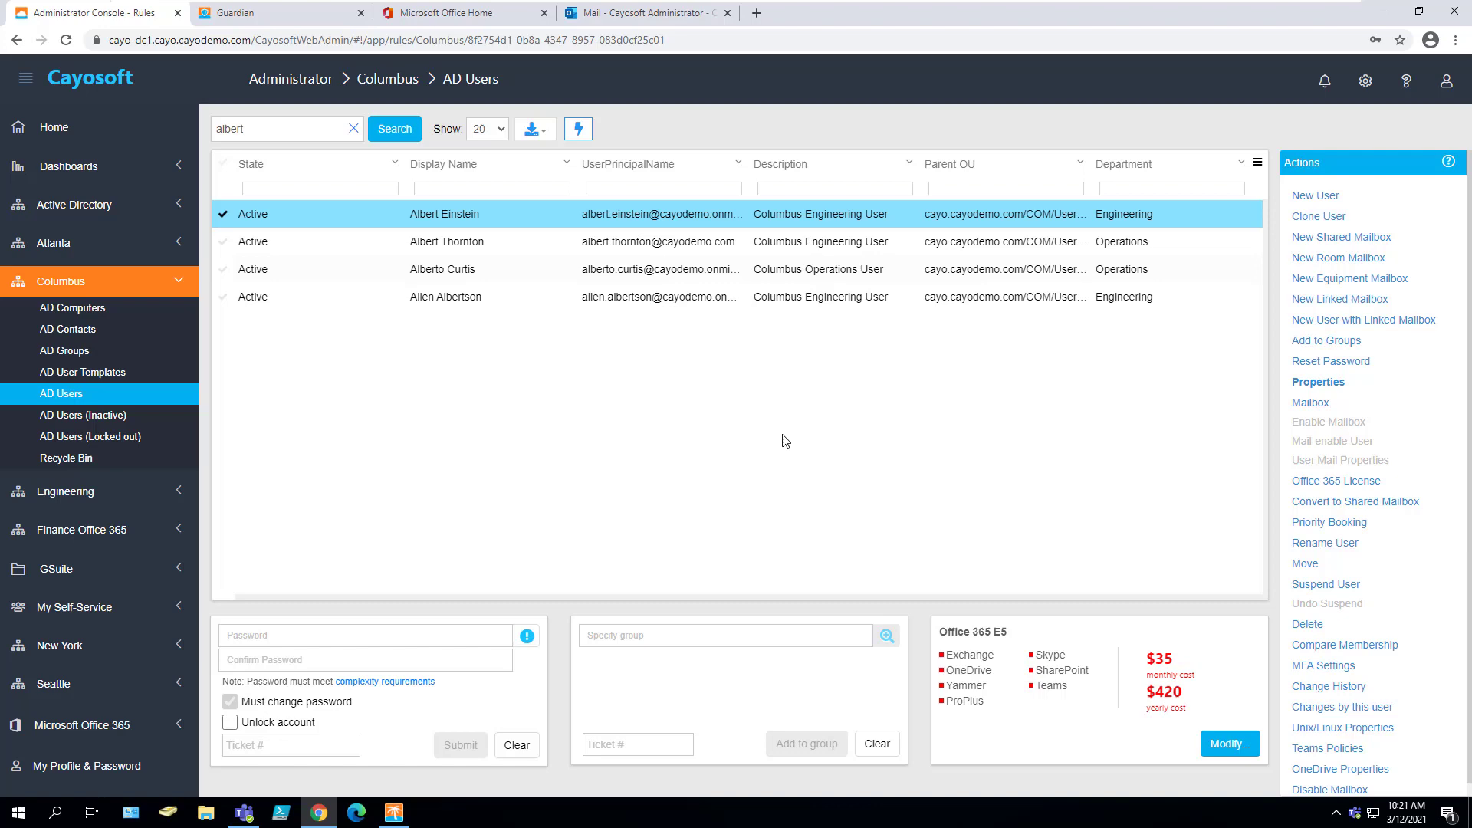
Step: Switch to the Cayosoft Administrator Console and review the Office 365 E3 license options of the AD Groups | Enforce License rule
left_click(405, 813)
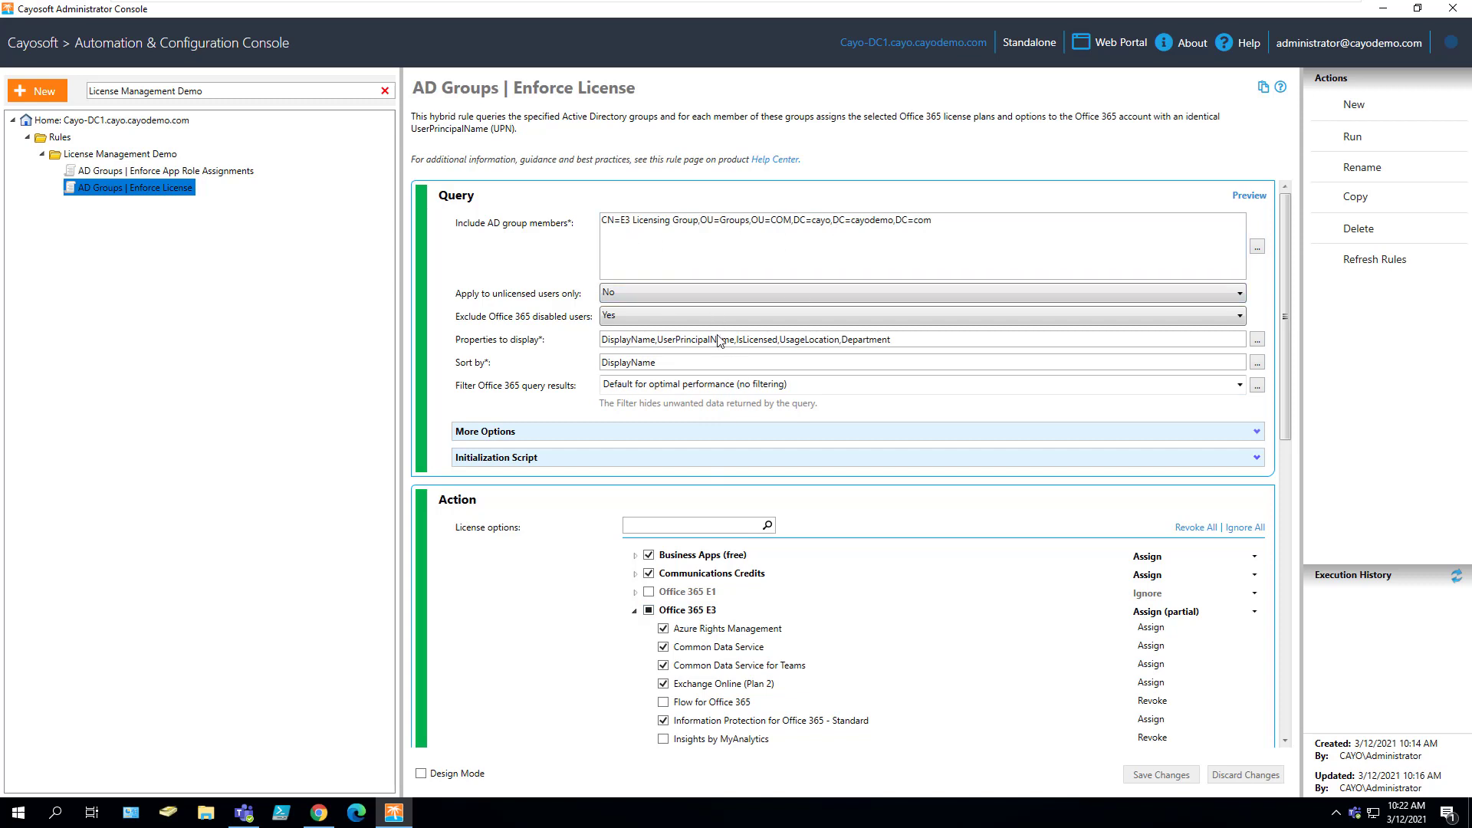
left_click_drag(1286, 396, 1285, 513)
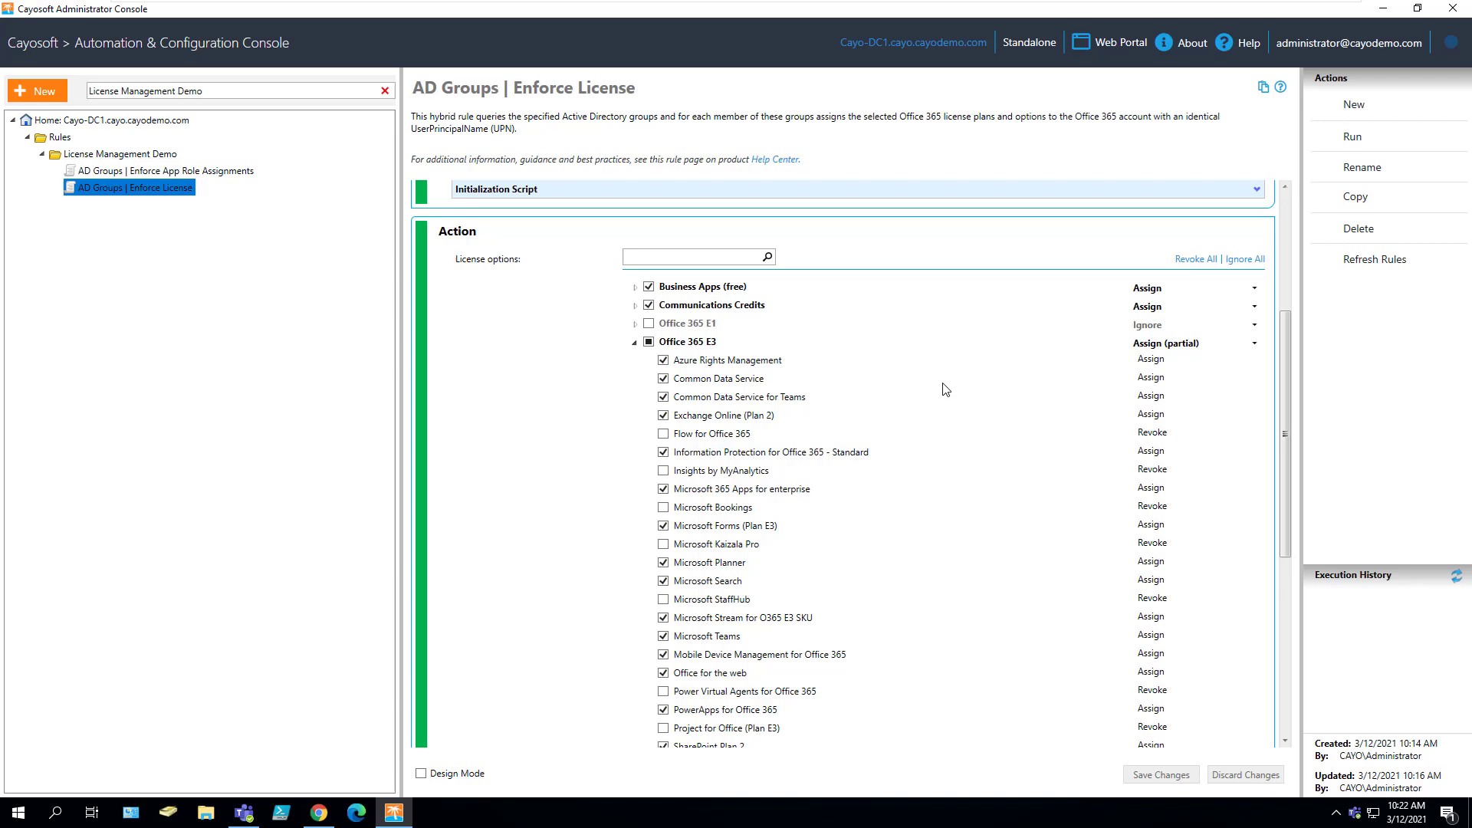
Step: Clear the License Management Demo search filter and open the Office 365 License Quotas overview
left_click(385, 90)
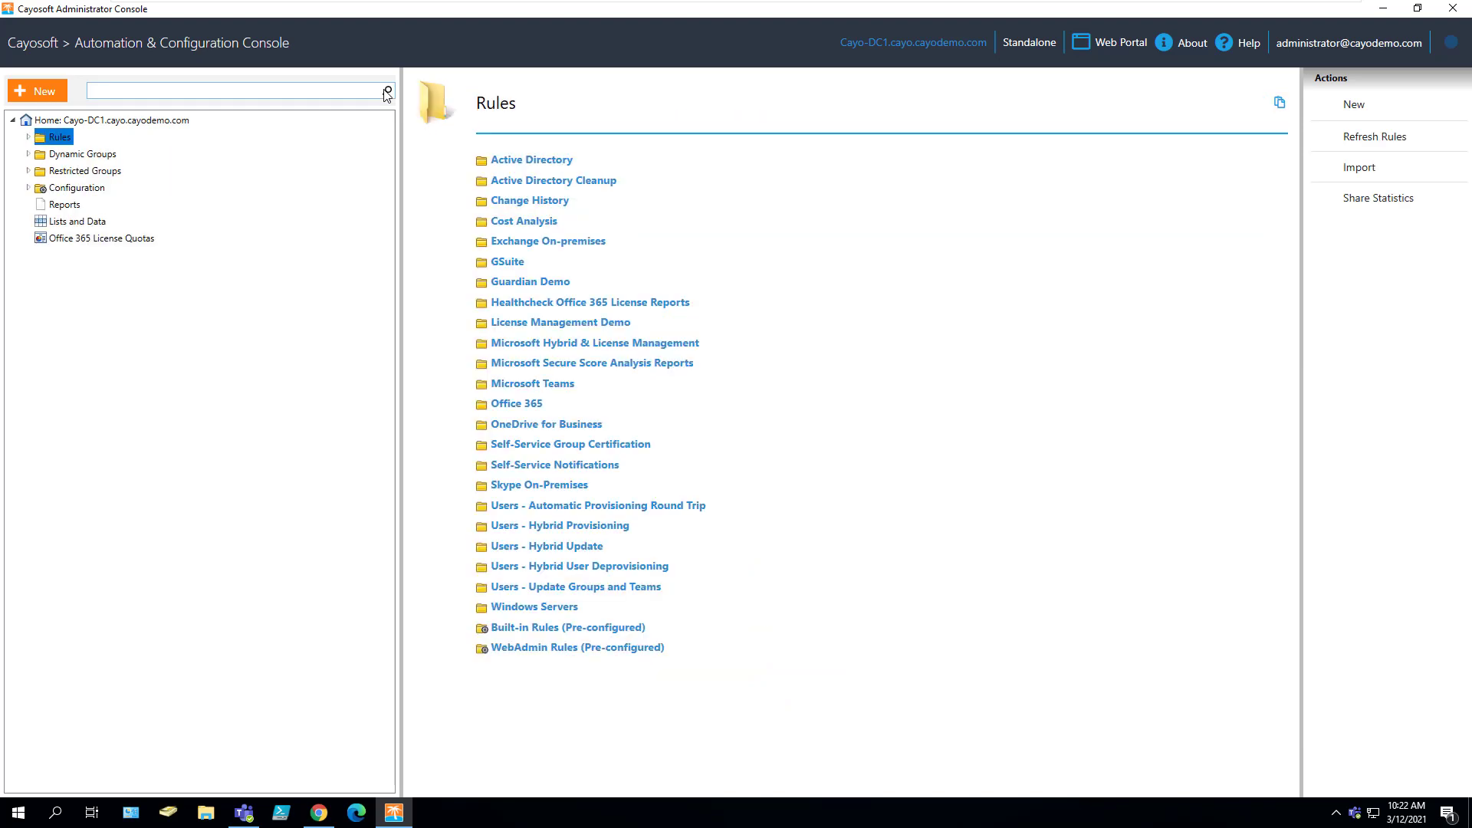
left_click(123, 239)
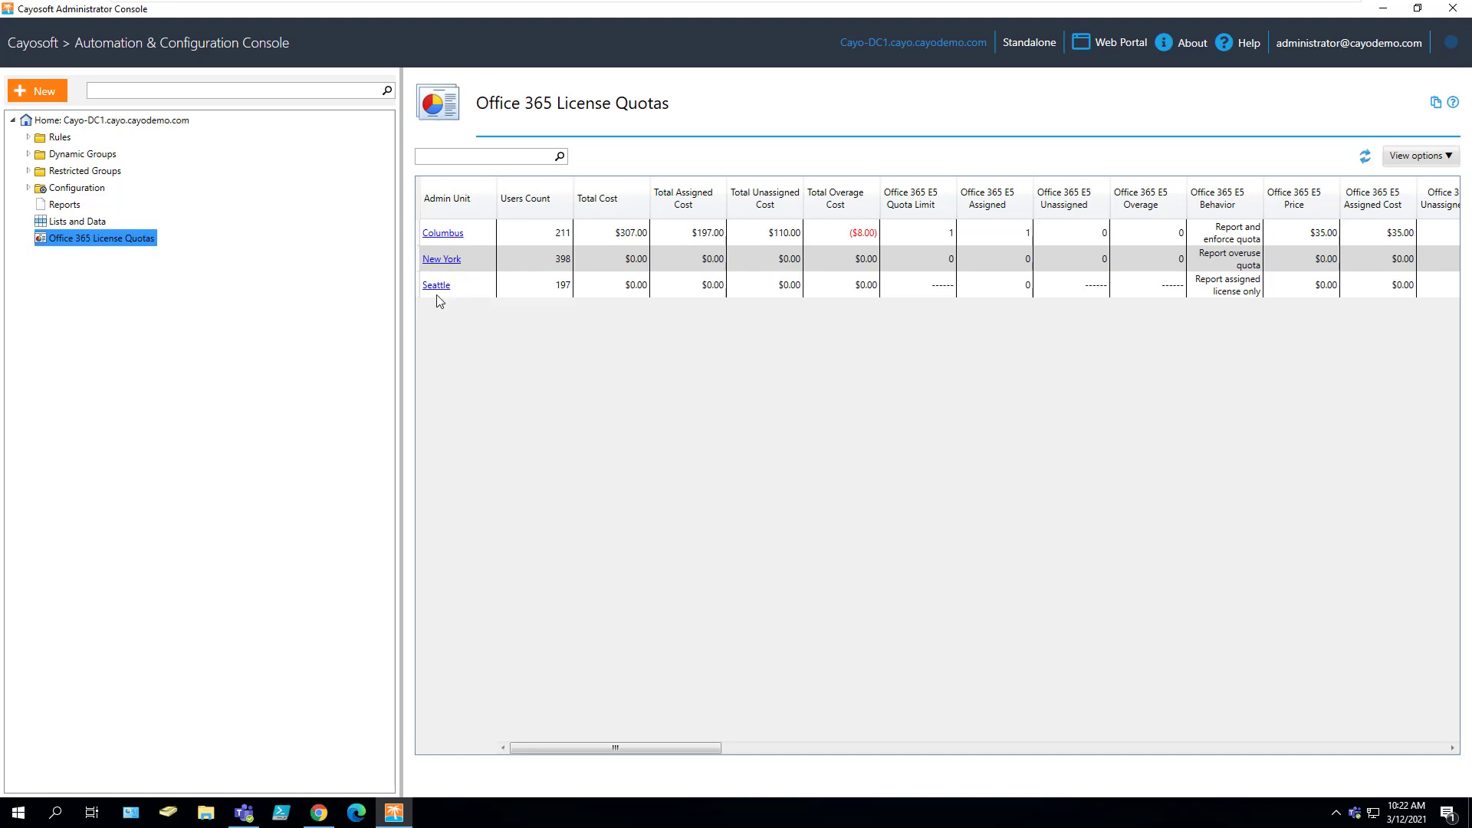
Step: Compare the web portal's admin units with the console's Office 365 License Quotas, collapsing the Columbus unit and finishing in the web portal
left_click(287, 717)
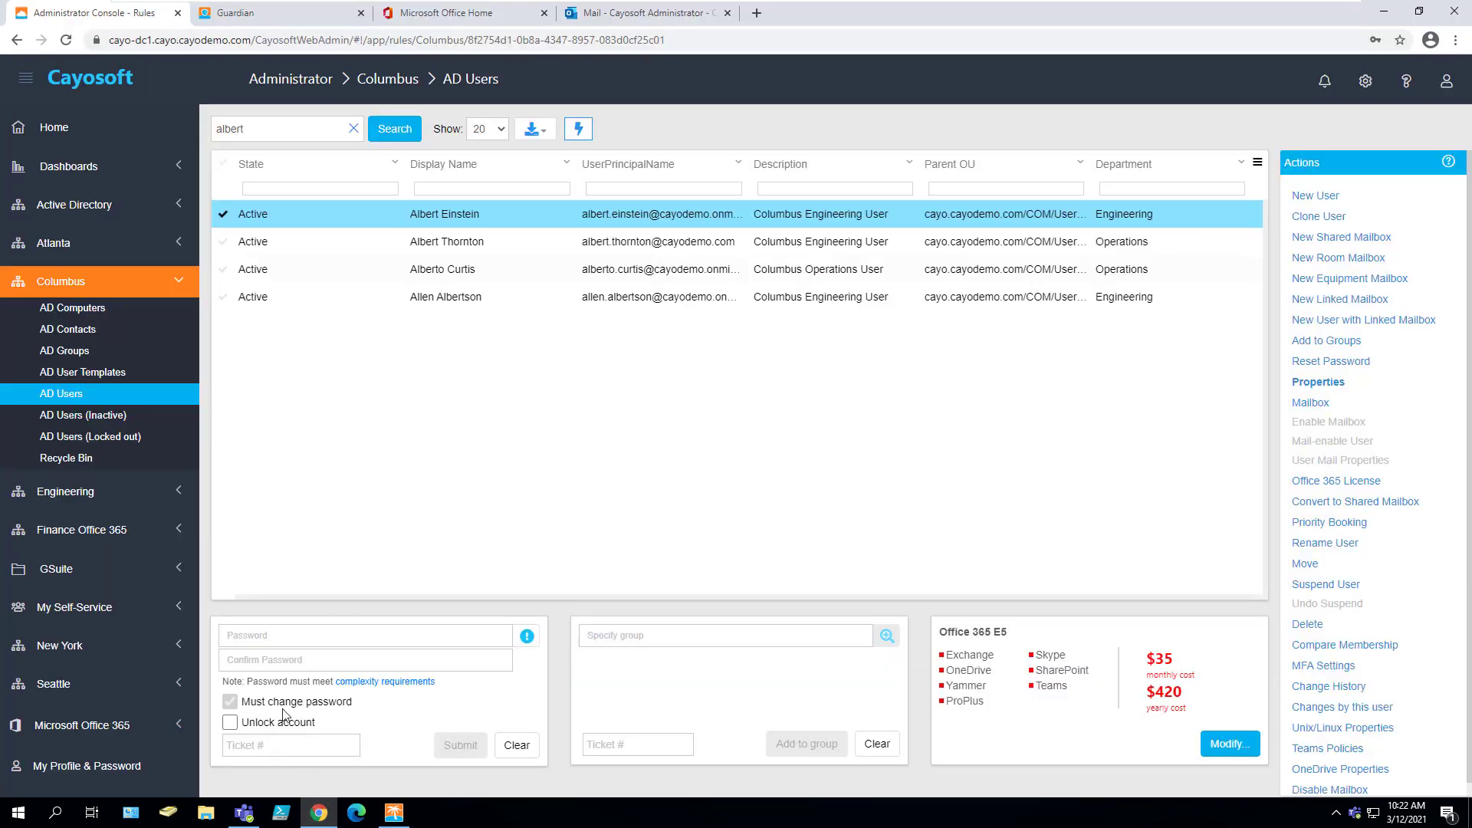
left_click(142, 290)
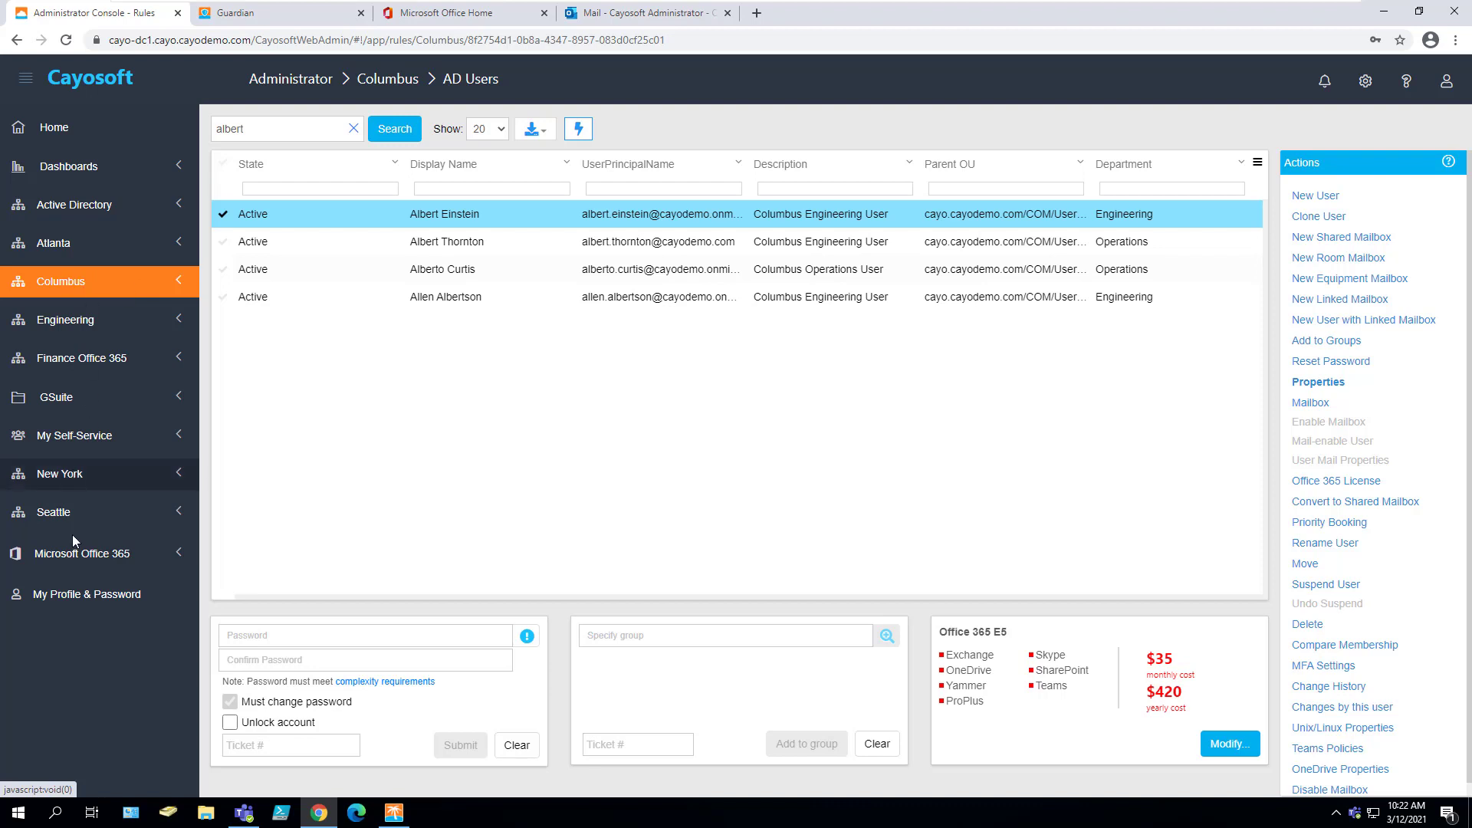
left_click(1383, 12)
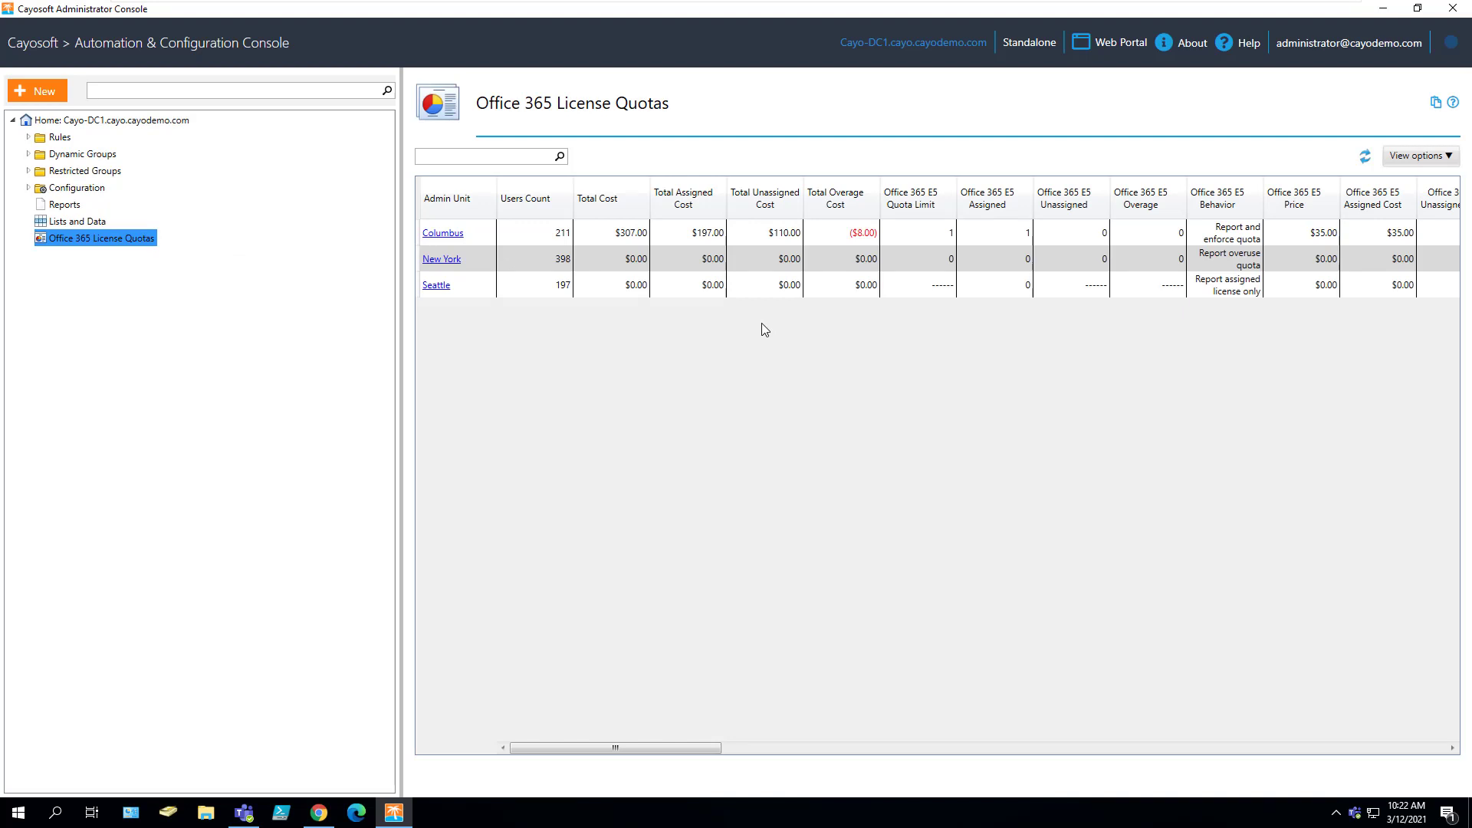
left_click(319, 812)
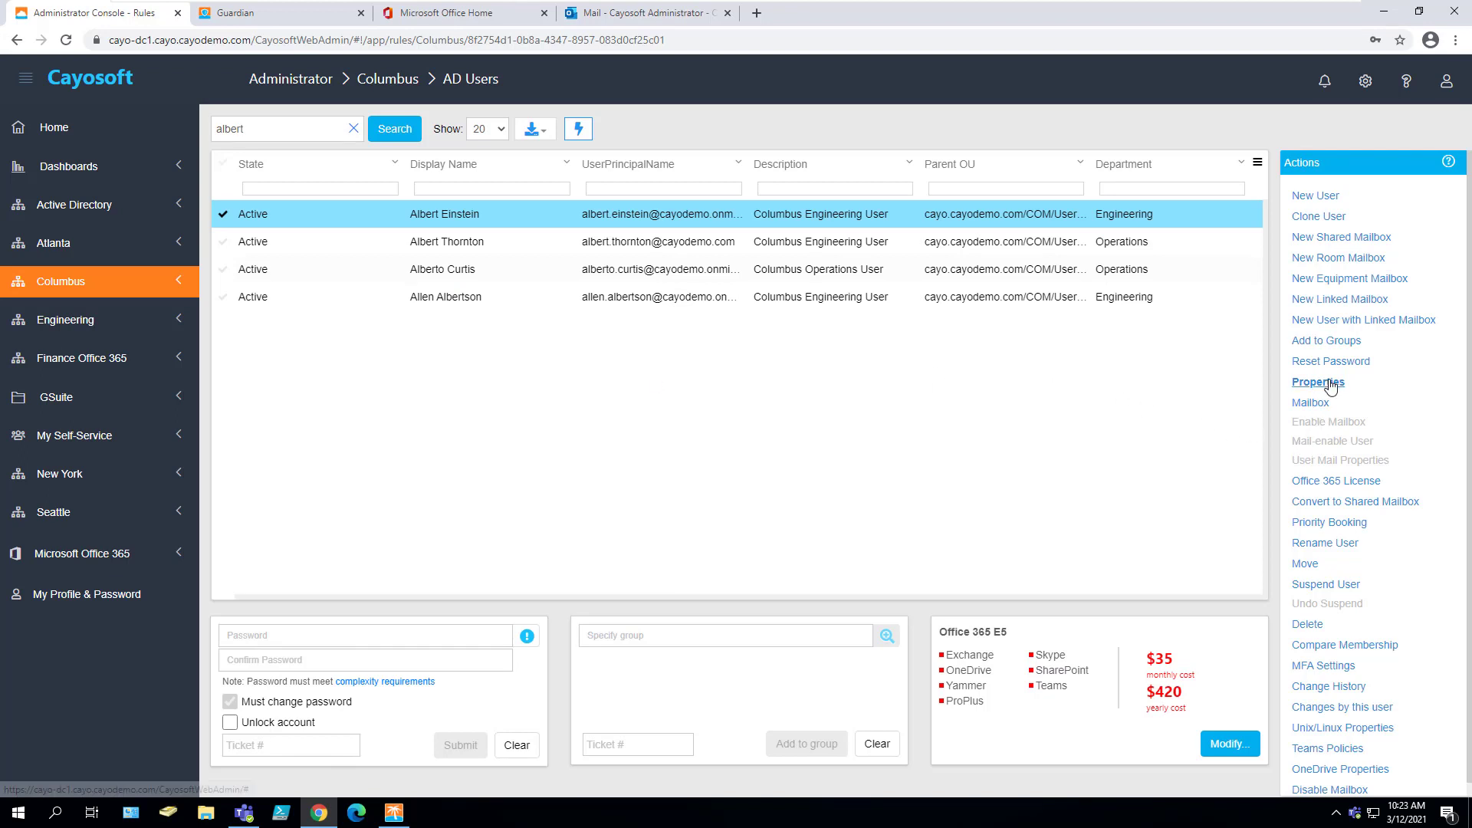
Step: Reopen the selected Columbus user's Office 365 license assignment and inspect the service plans under Office 365 E1 and E5
left_click(1327, 480)
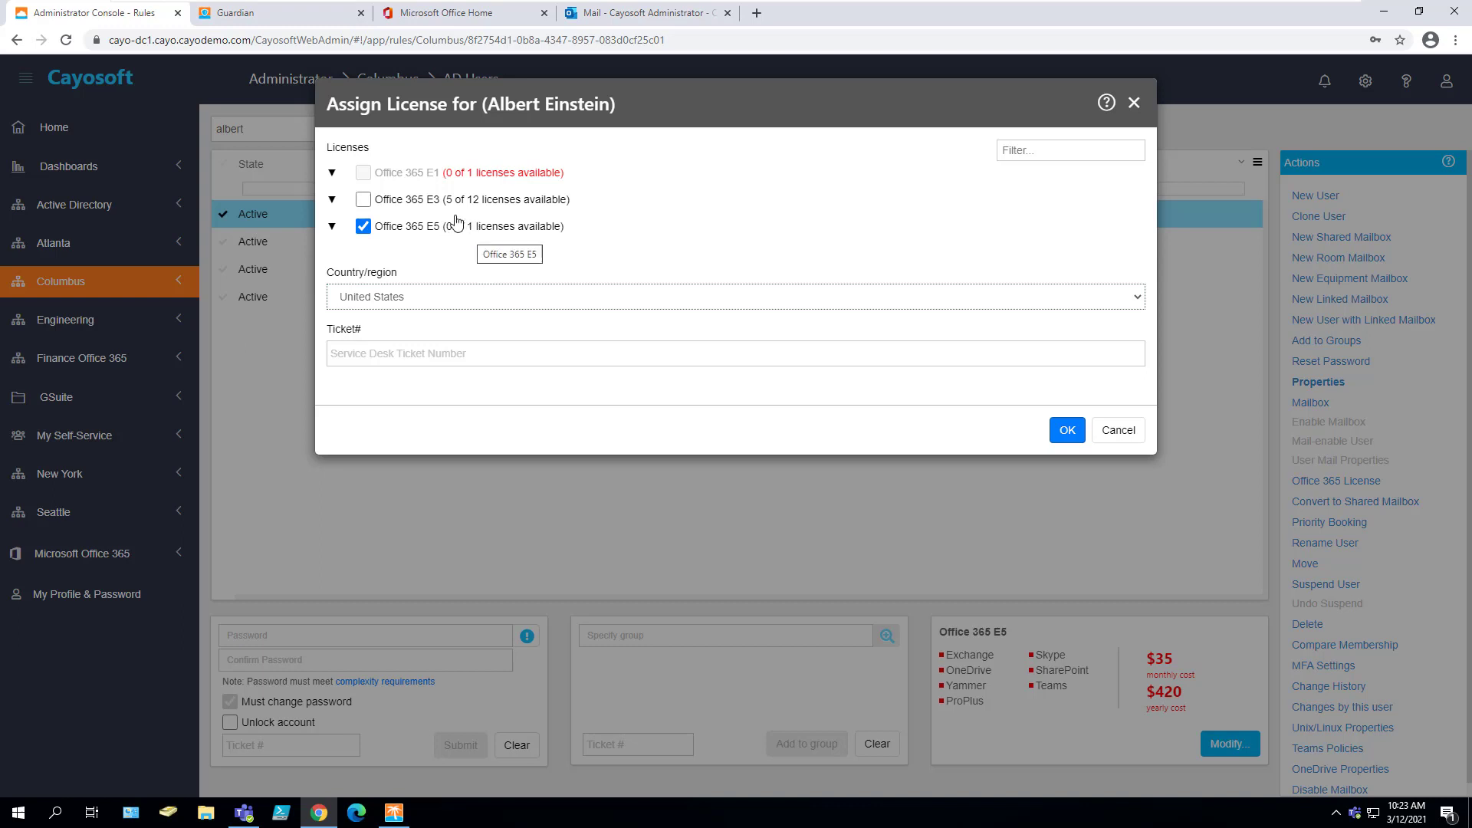
left_click(332, 173)
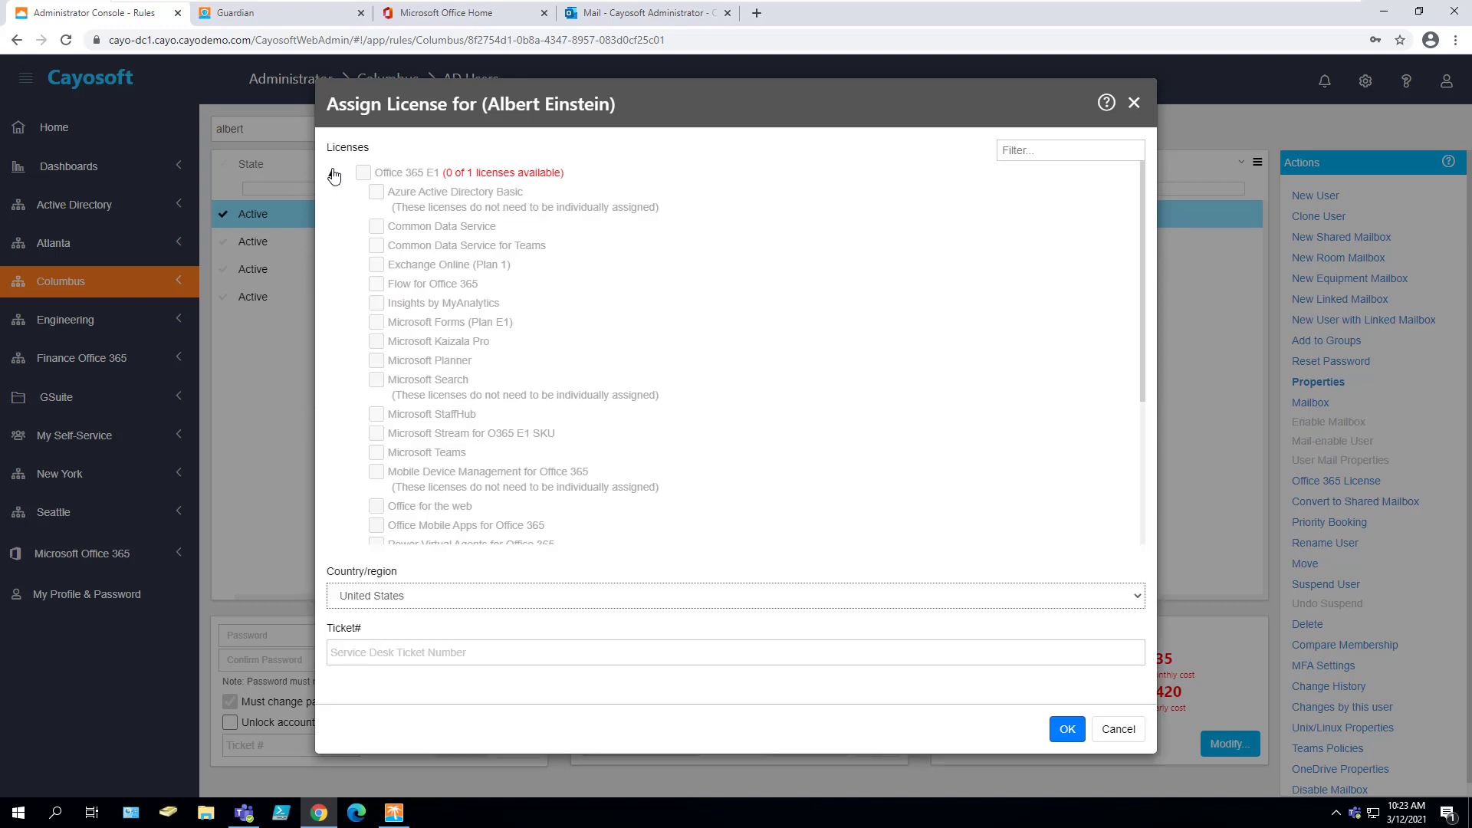
left_click(334, 174)
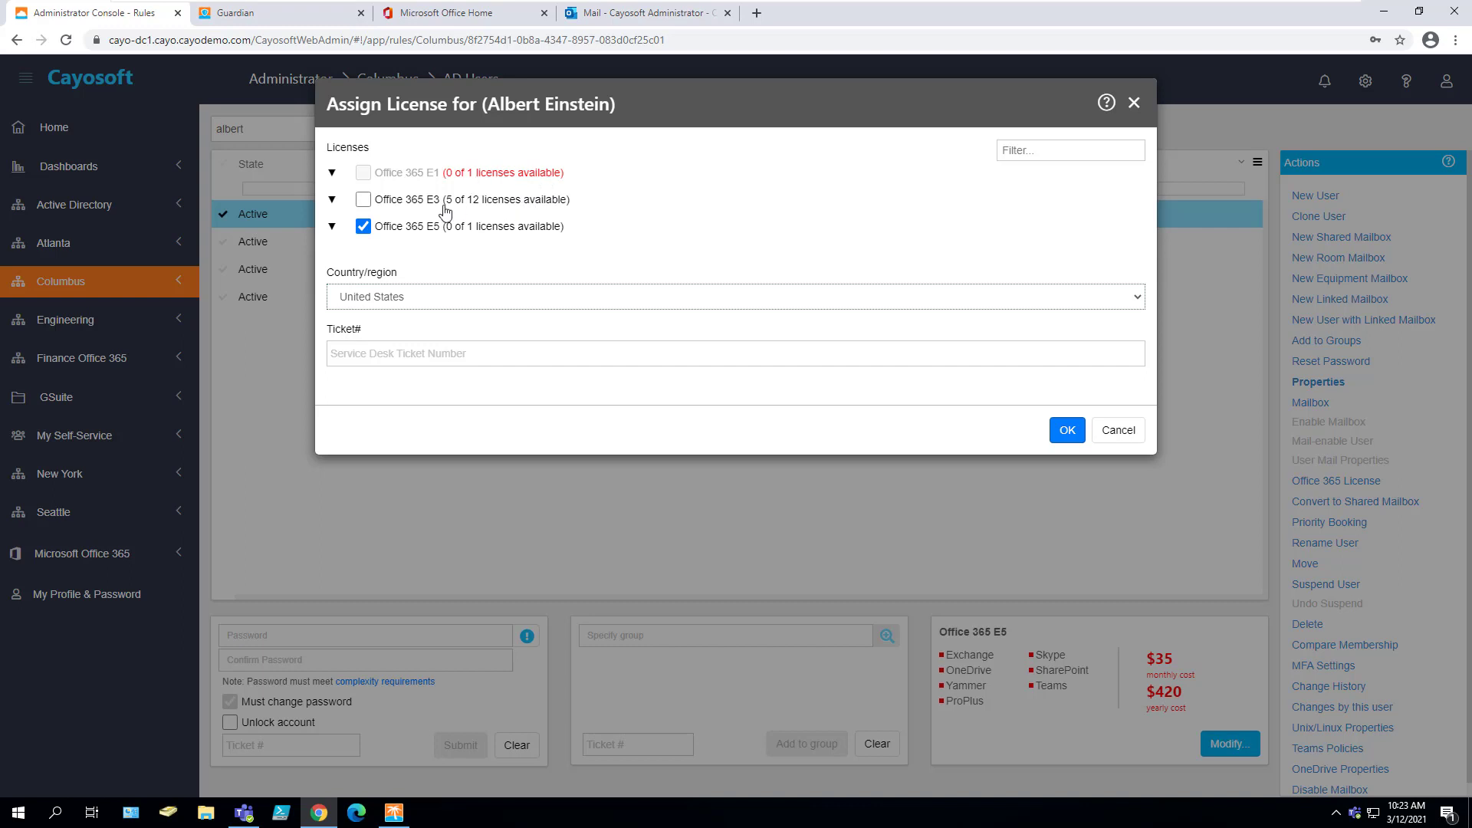
left_click(332, 227)
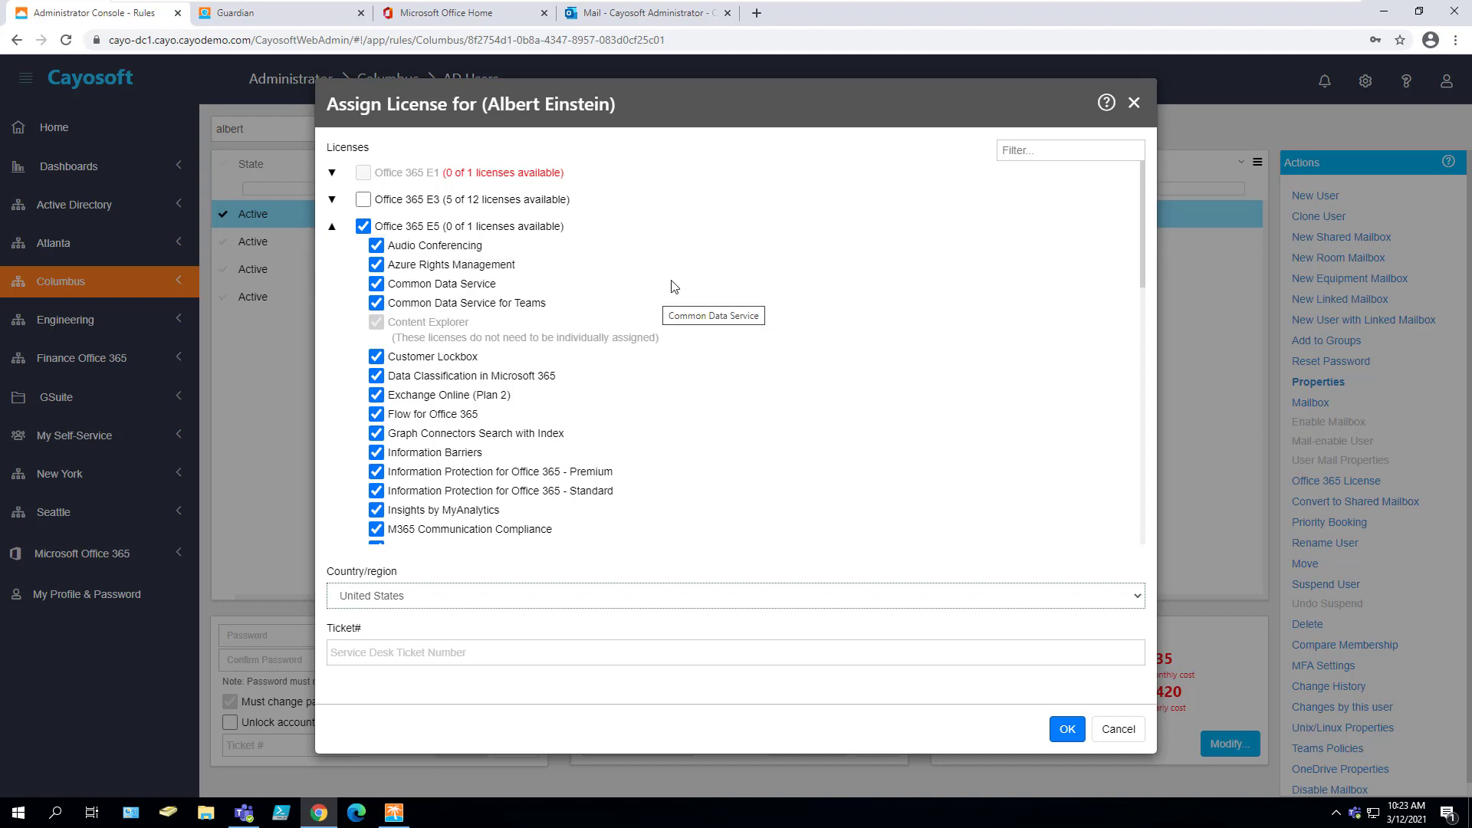
left_click(331, 230)
left_click(331, 174)
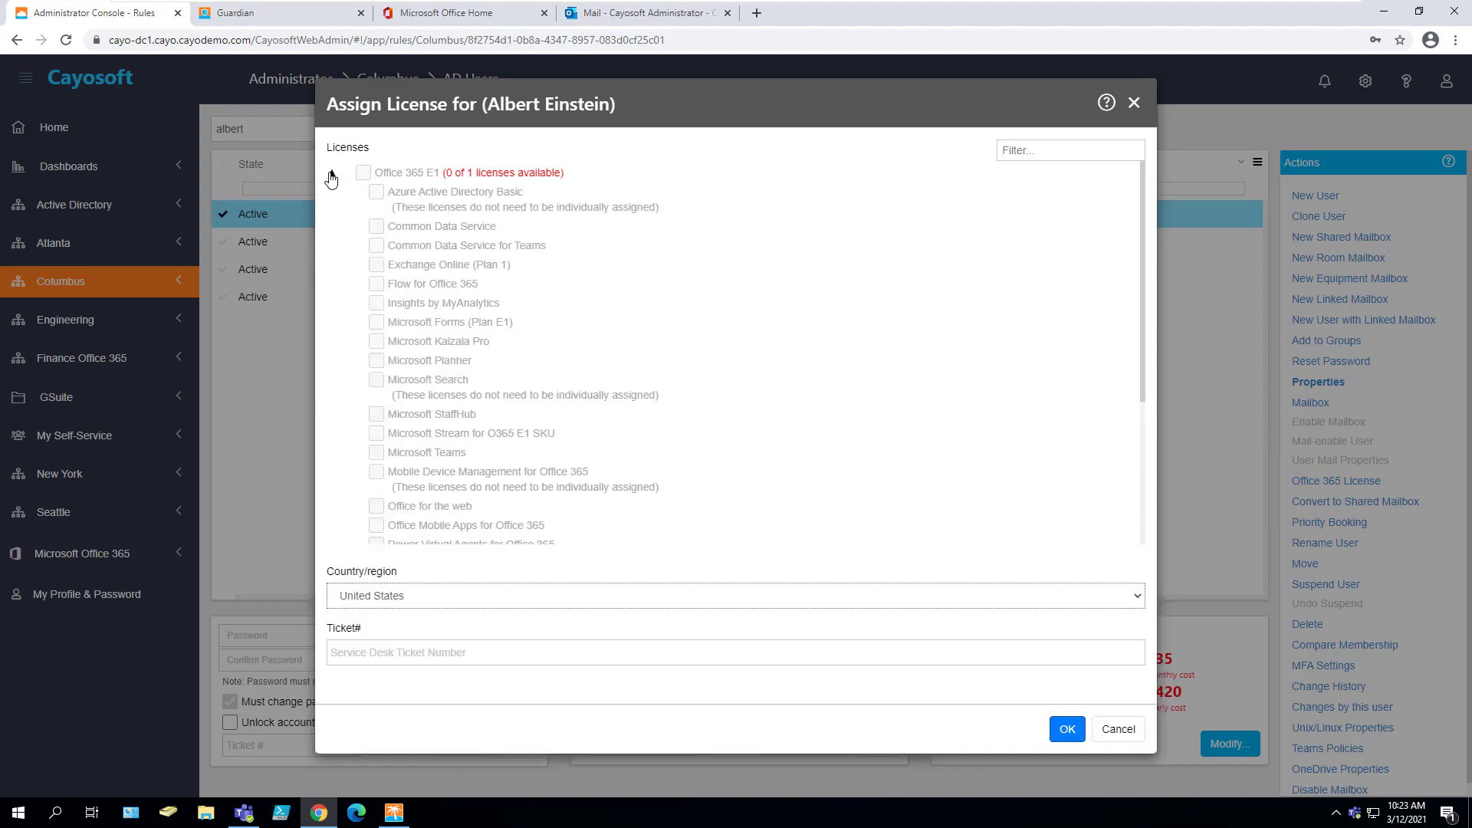
left_click(331, 174)
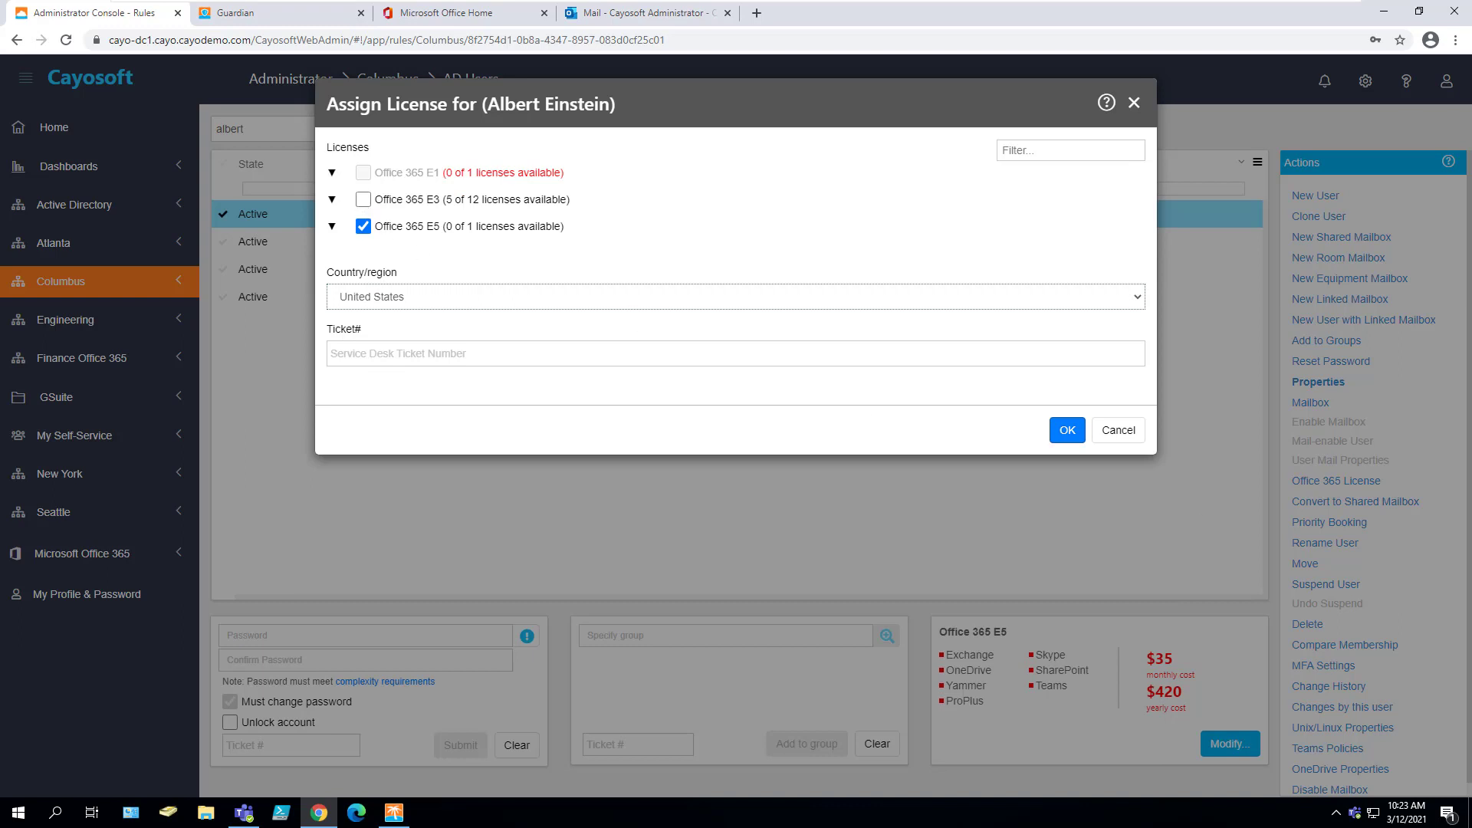